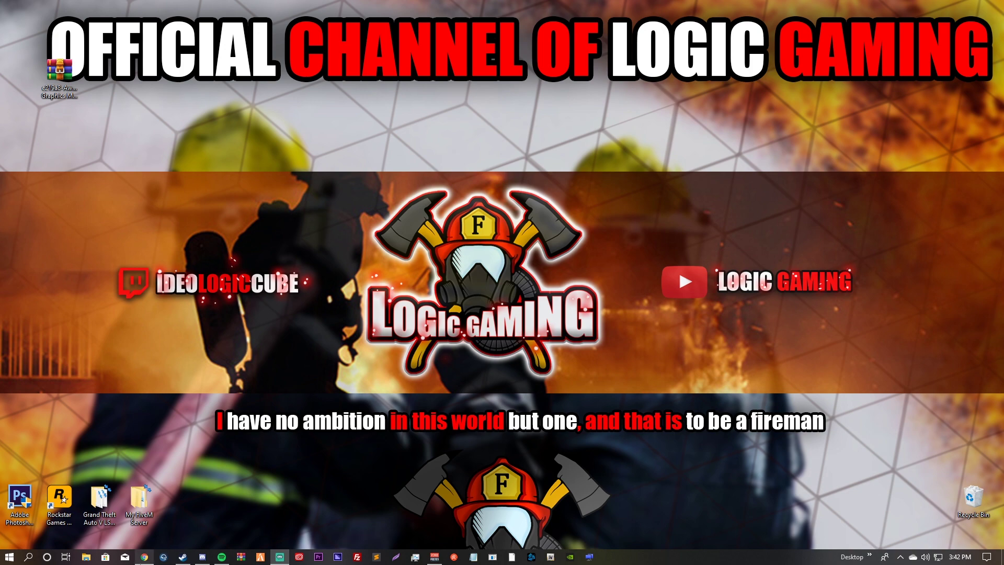
Step: Bring the Awesomekills Graphics download page back up in Chrome, then minimize it to the desktop
left_click(145, 556)
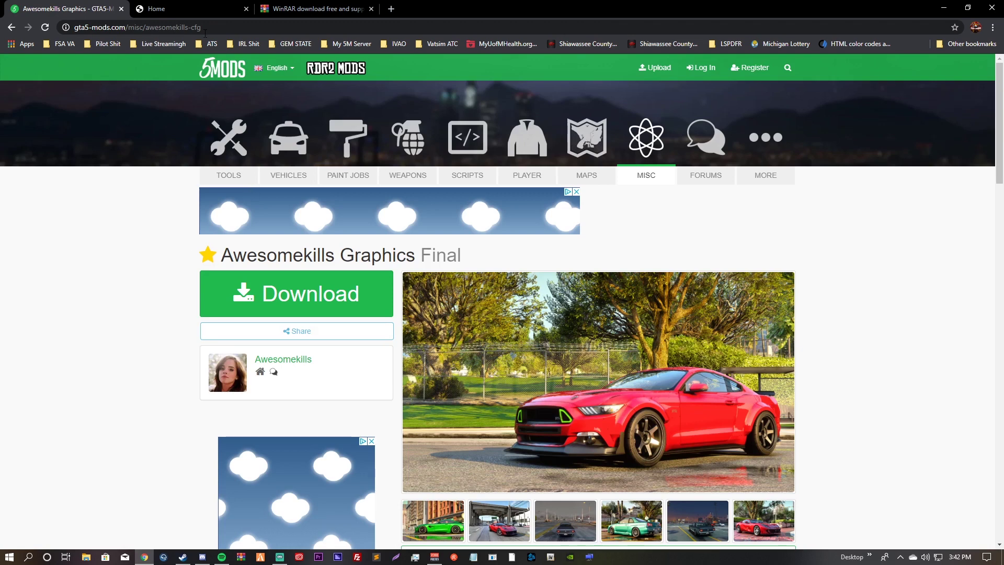
left_click(944, 8)
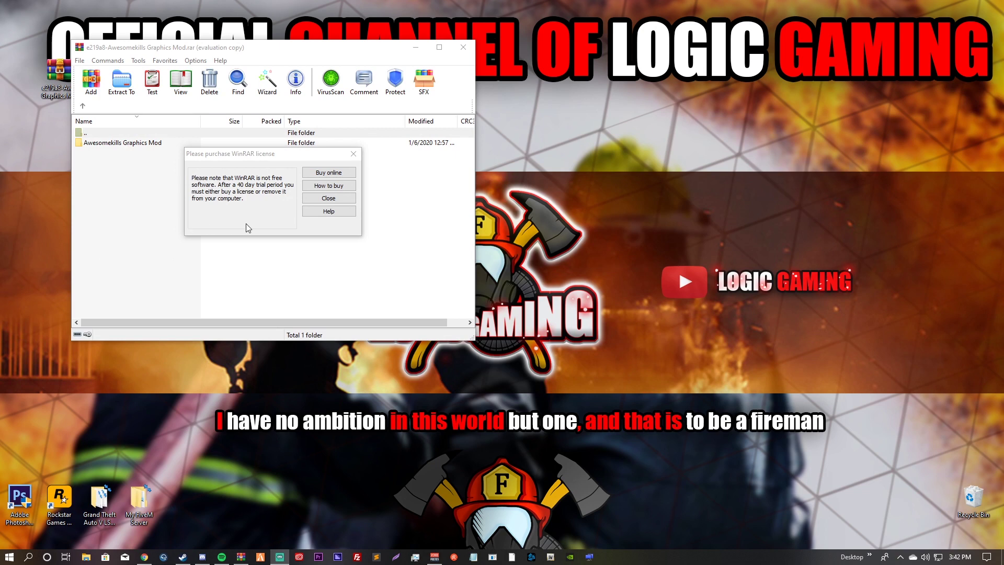
Step: Dismiss WinRAR's license reminder, browse into Awesomekills Graphics Mod\mod files, then minimize WinRAR
left_click(321, 199)
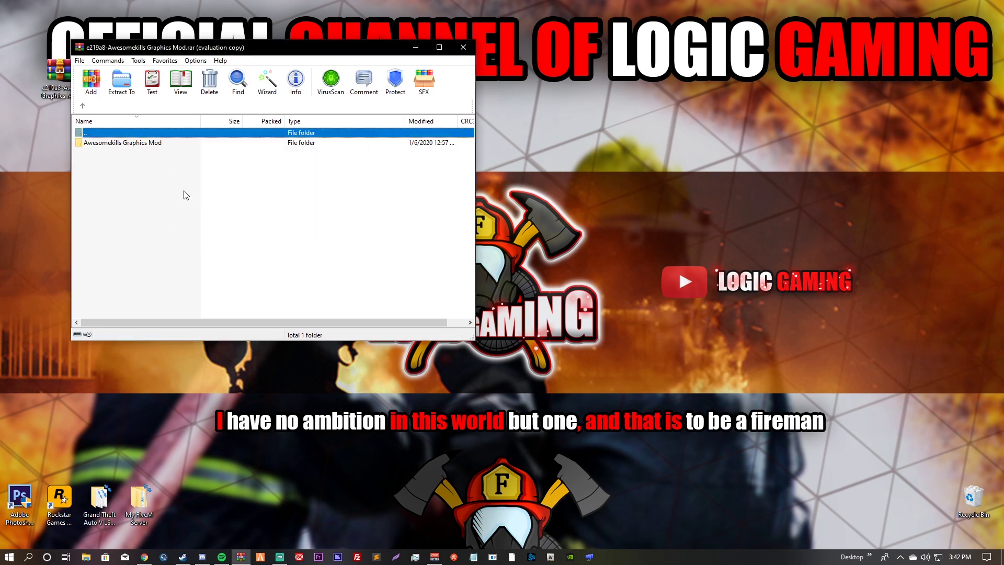
double_click(114, 144)
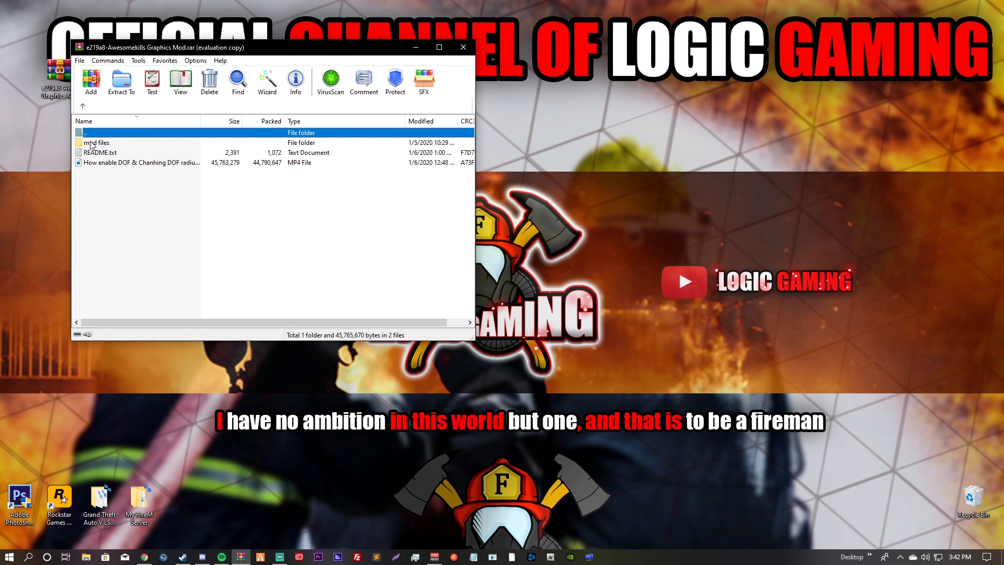
double_click(91, 144)
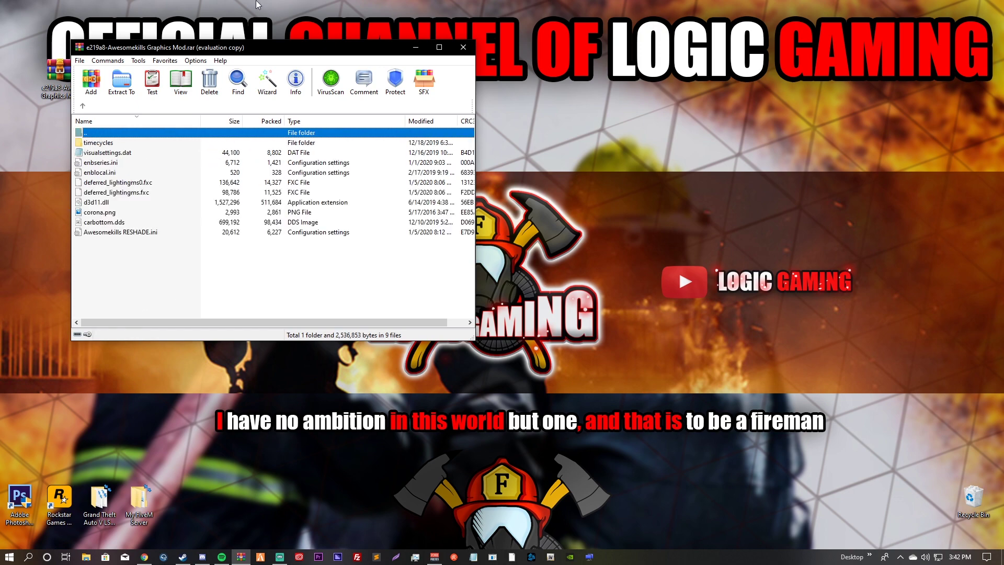
left_click(415, 47)
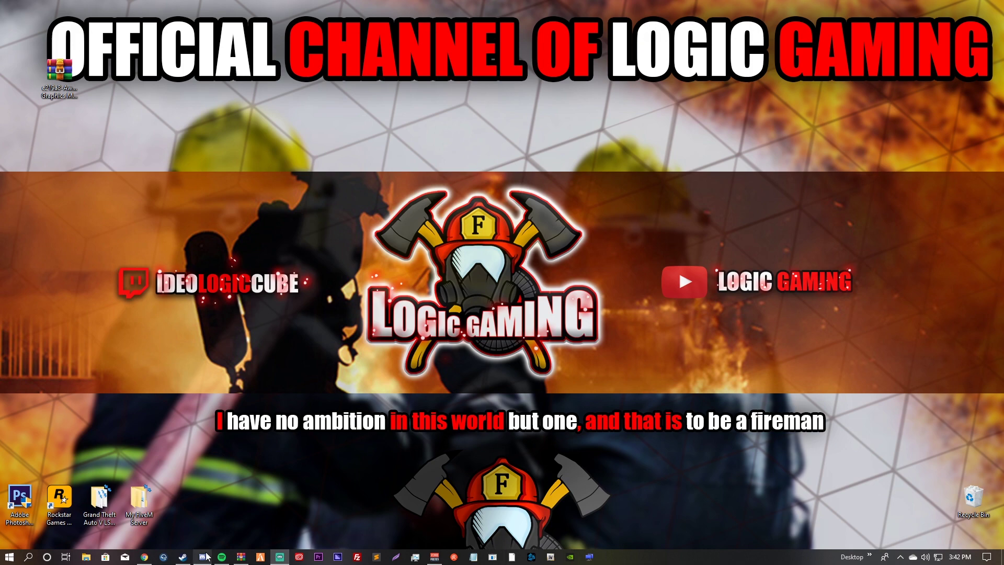
Step: Download ReShade 4.5.3 from the reshade.me download section and launch its setup
left_click(145, 557)
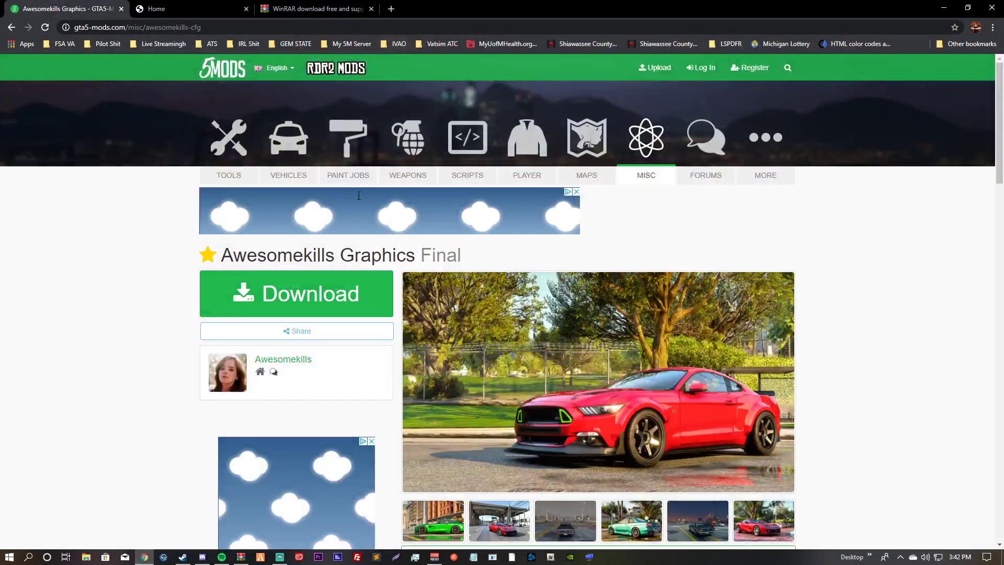
left_click(171, 8)
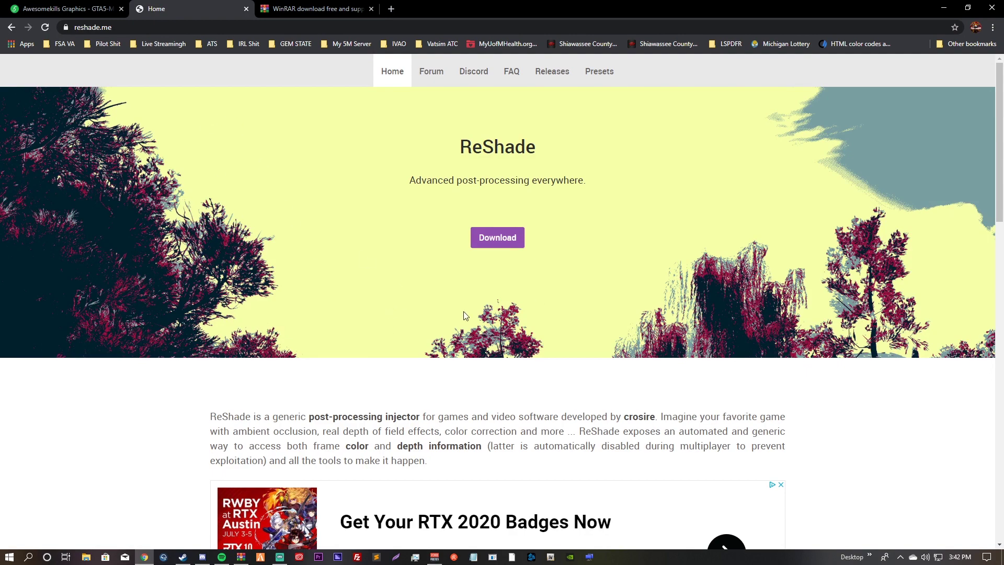
left_click(494, 243)
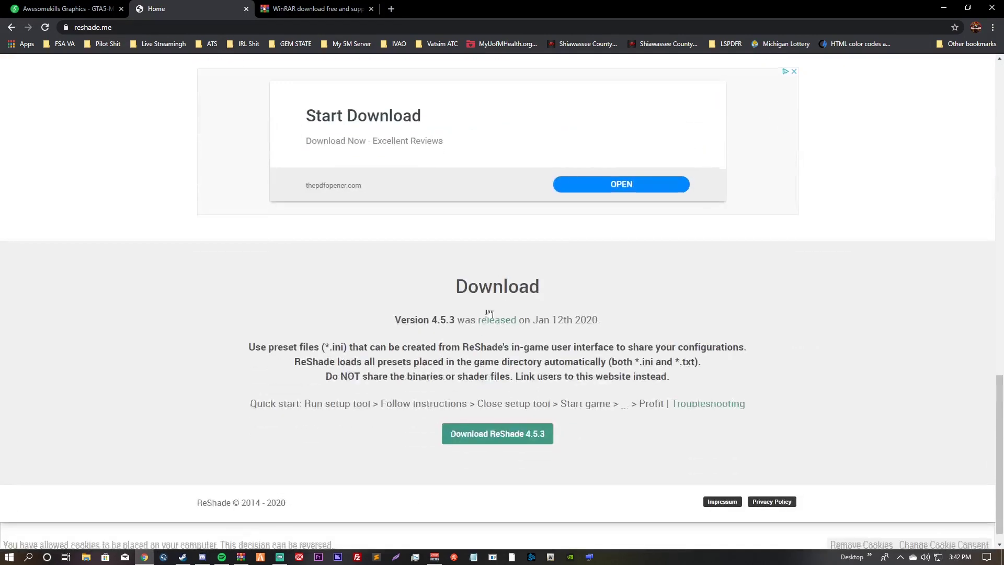
left_click(501, 443)
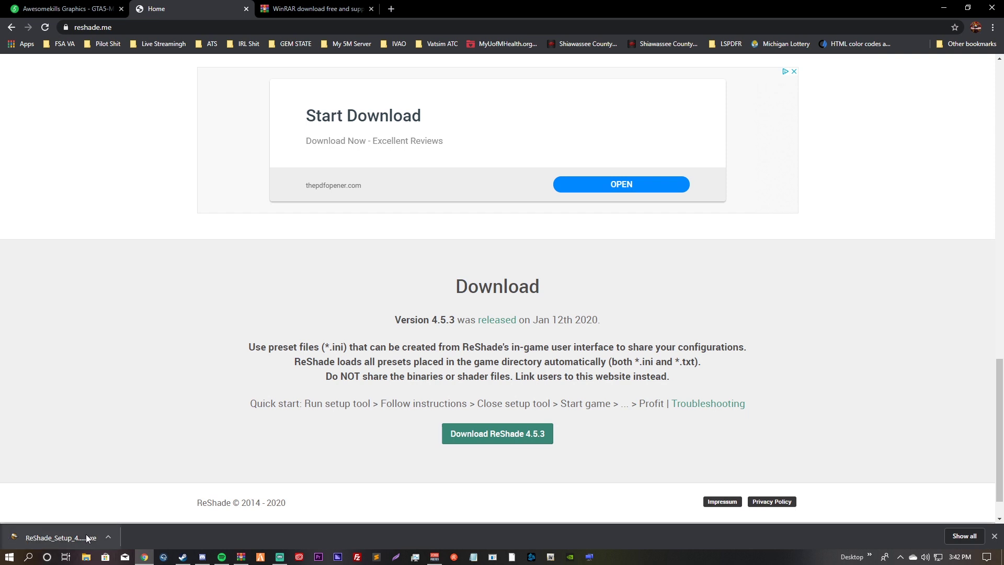
left_click(60, 538)
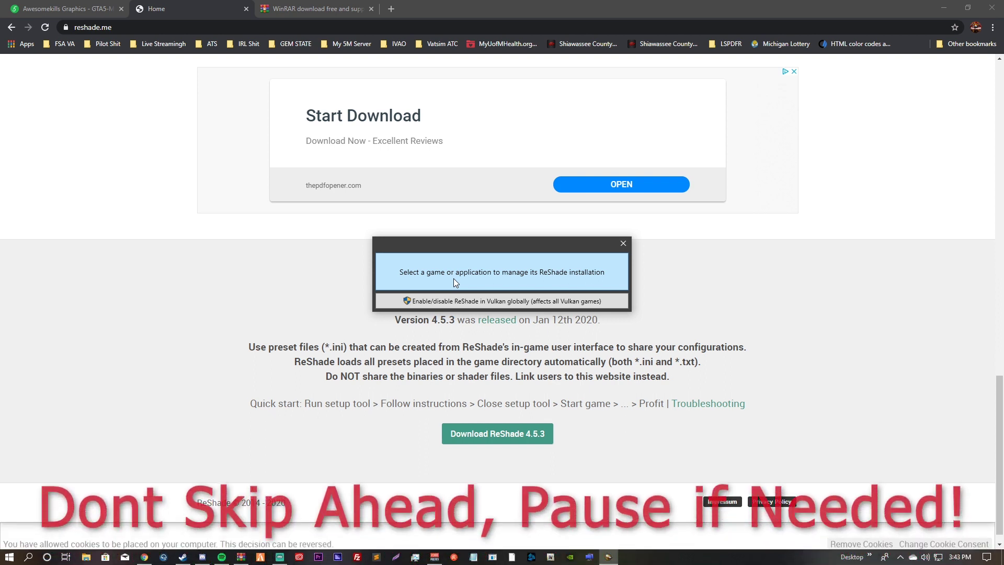
Step: Select GTA5.exe from D:\Steam\steamapps\common\Grand Theft Auto V as ReShade's target game
left_click(454, 280)
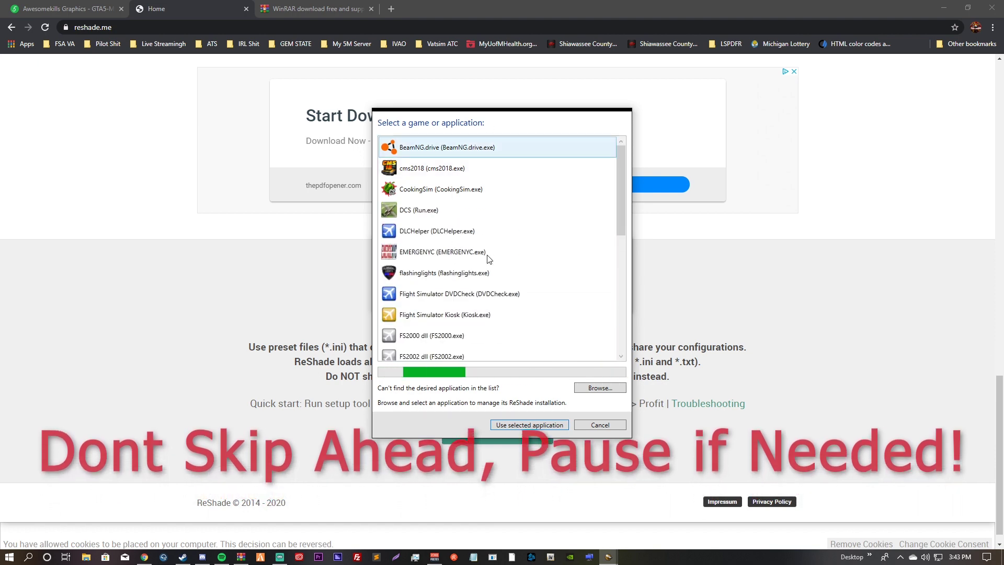
left_click(600, 388)
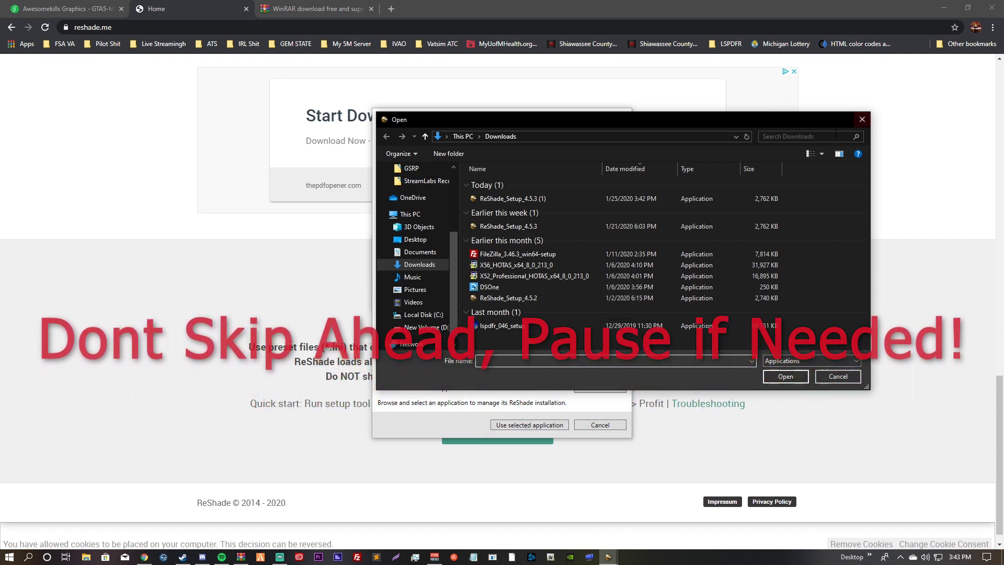
left_click_drag(829, 119, 667, 92)
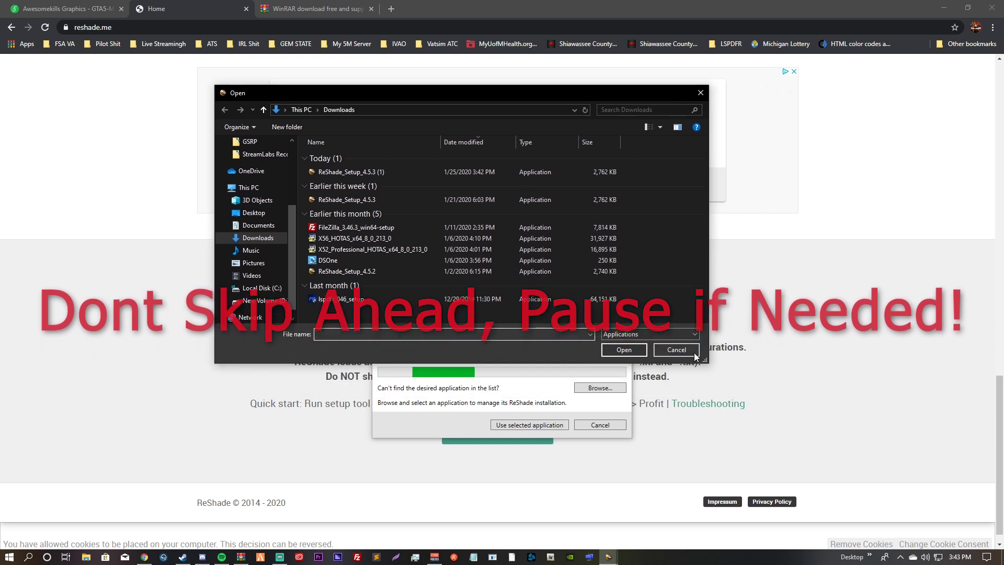
left_click_drag(705, 360, 926, 510)
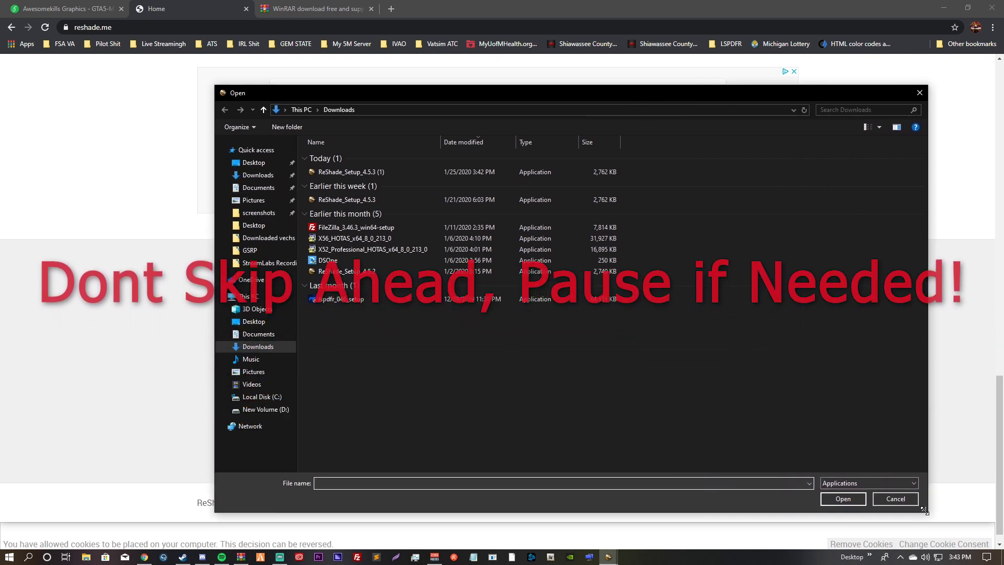
left_click(259, 412)
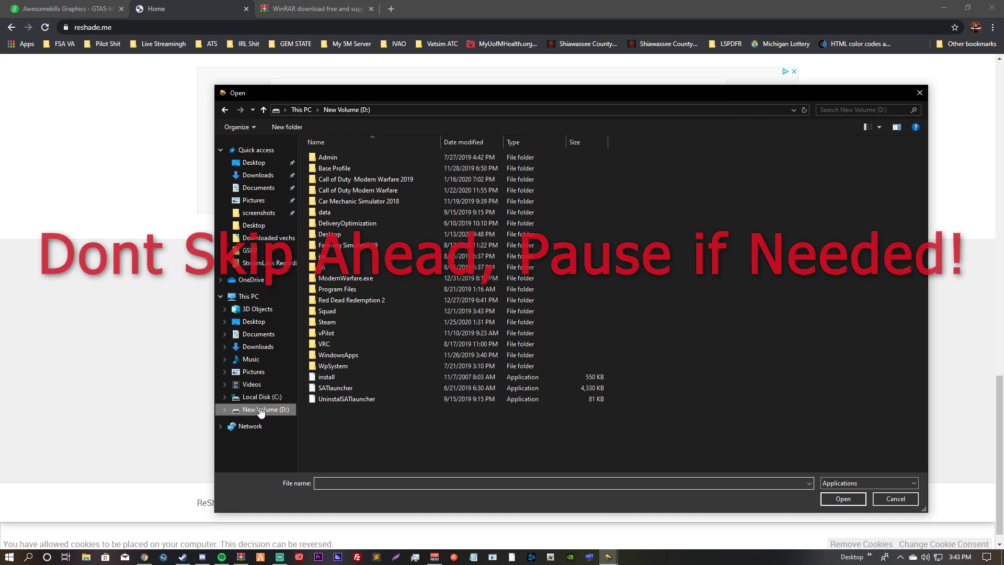
double_click(334, 323)
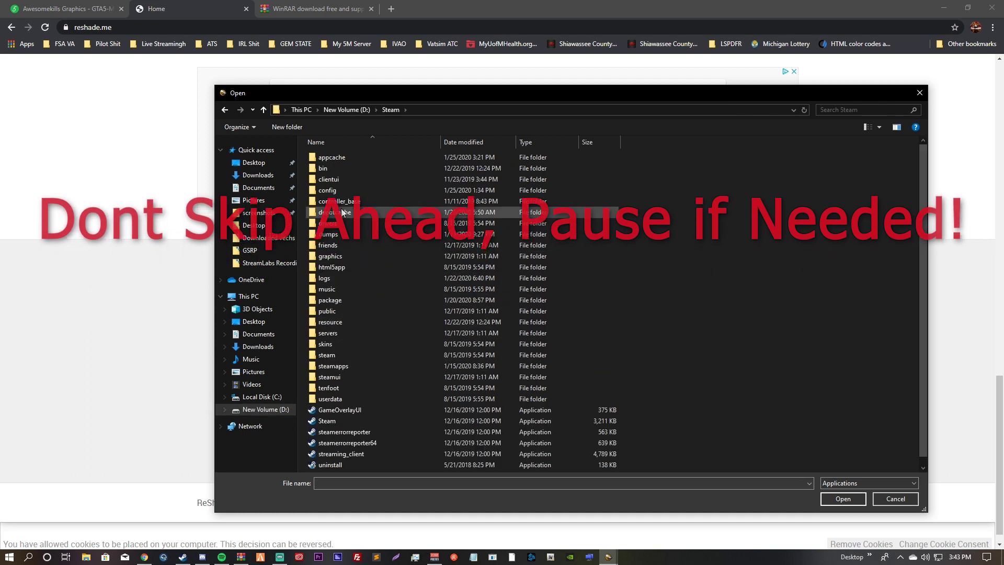
double_click(333, 366)
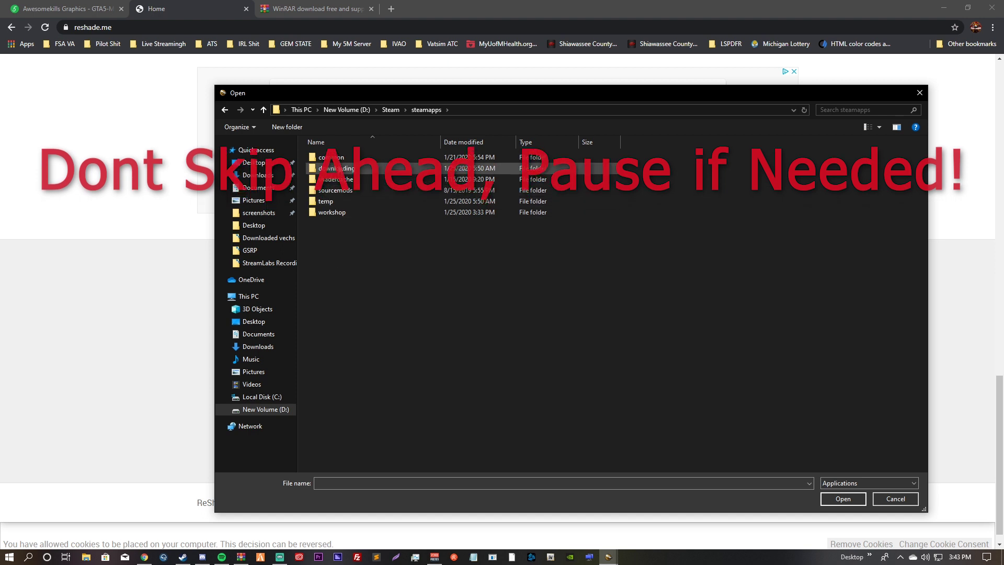
double_click(331, 158)
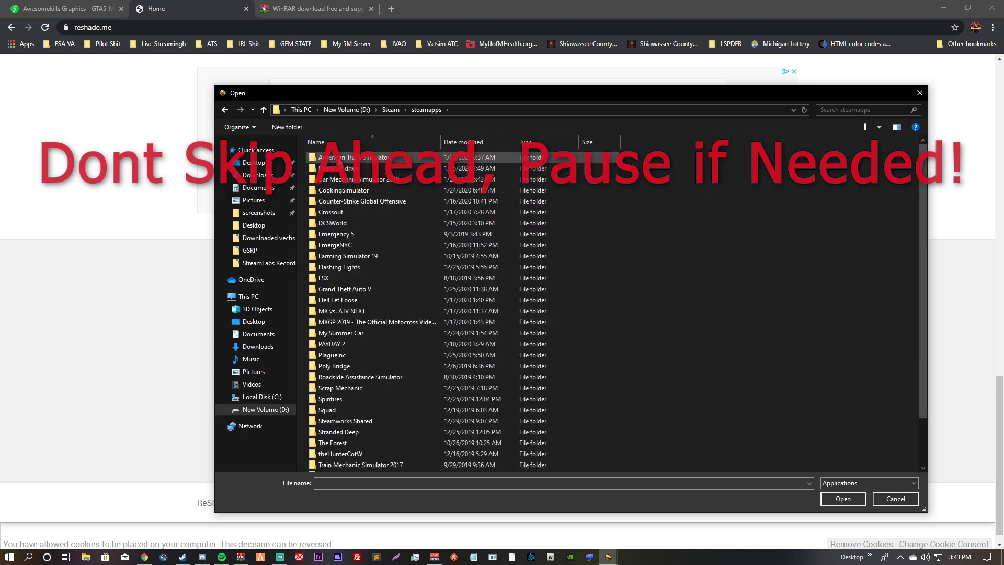
double_click(347, 289)
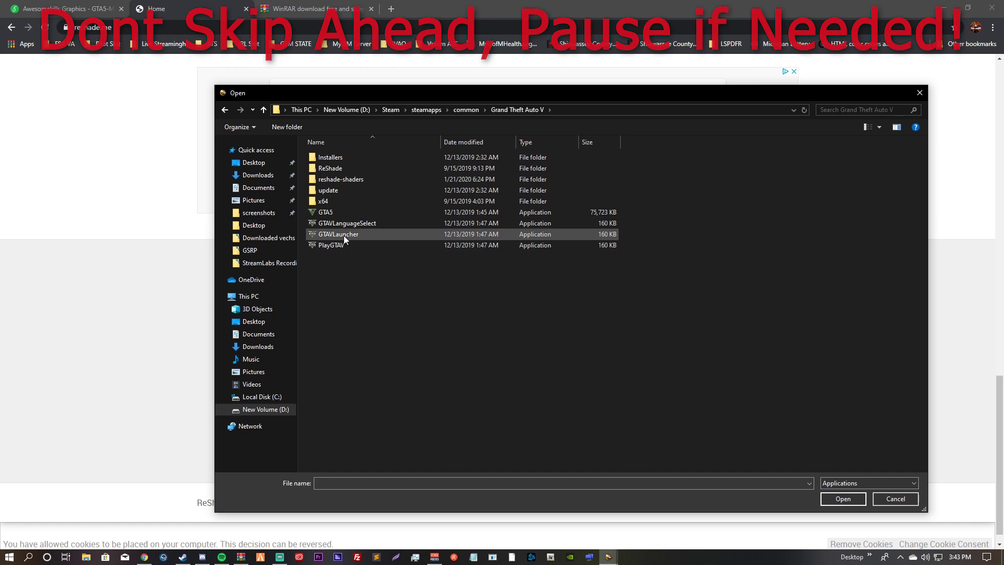
left_click(332, 212)
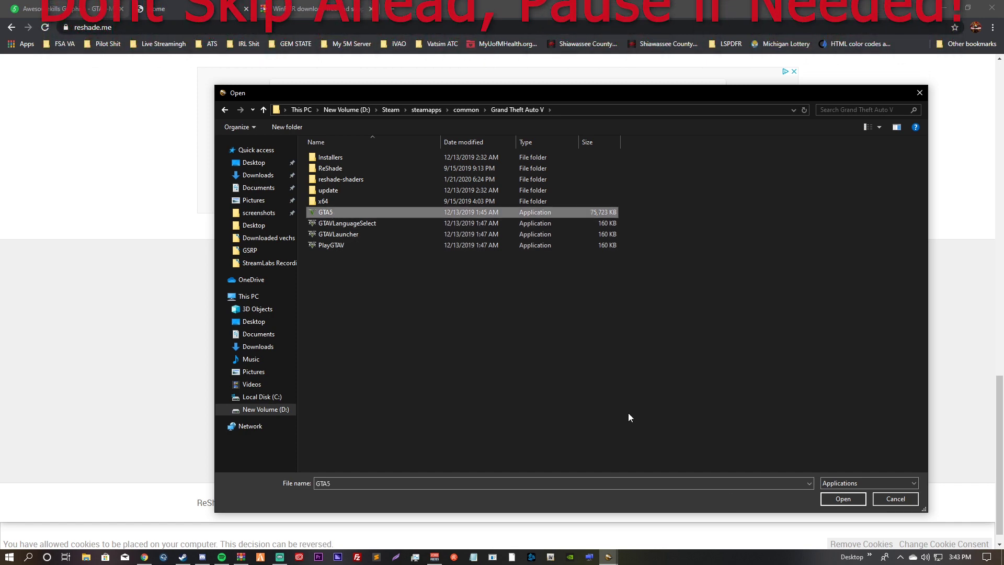
left_click(851, 499)
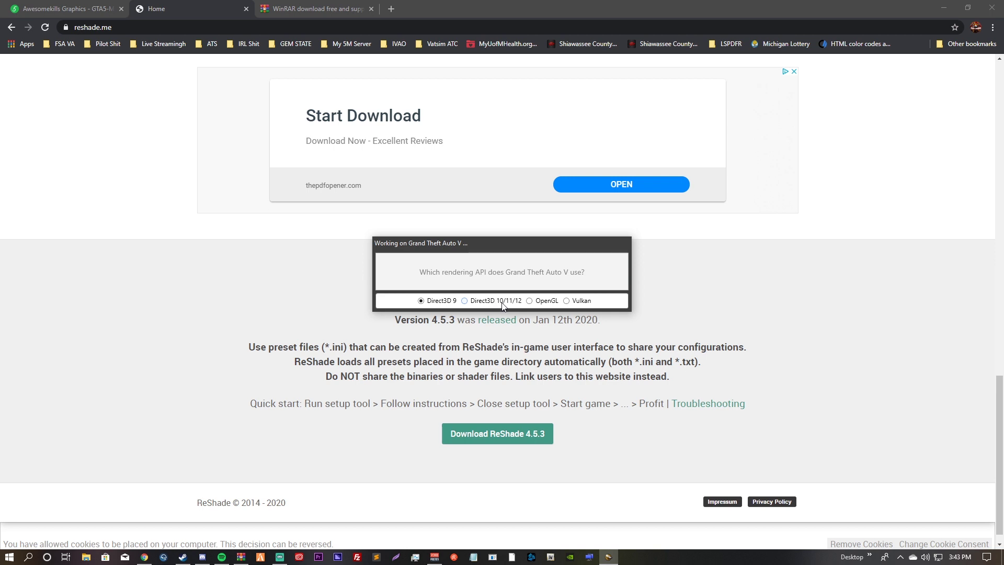
Step: Install ReShade for GTA V using Direct3D 10/11/12 with all effects, then close the setup
left_click(464, 303)
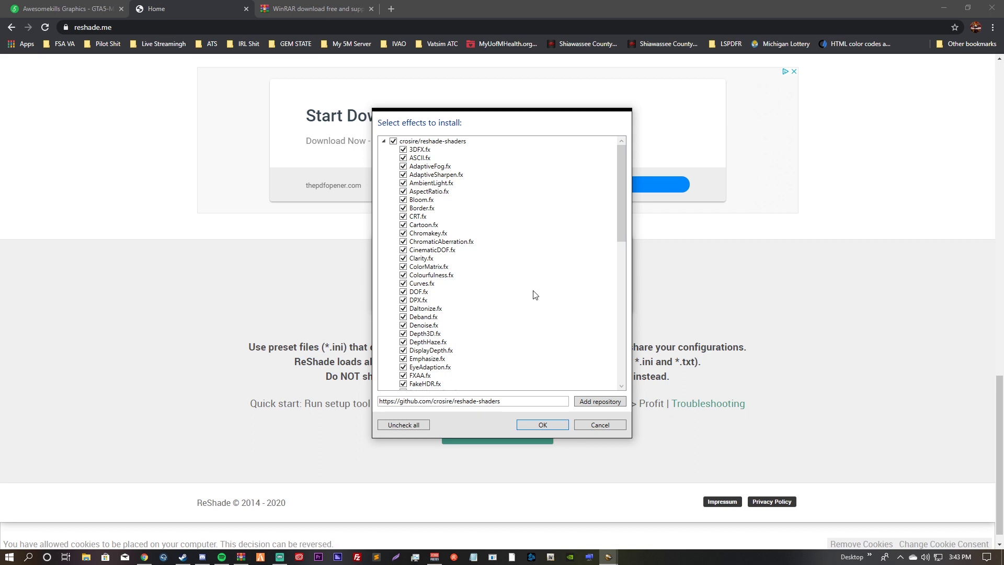
left_click_drag(617, 159, 622, 317)
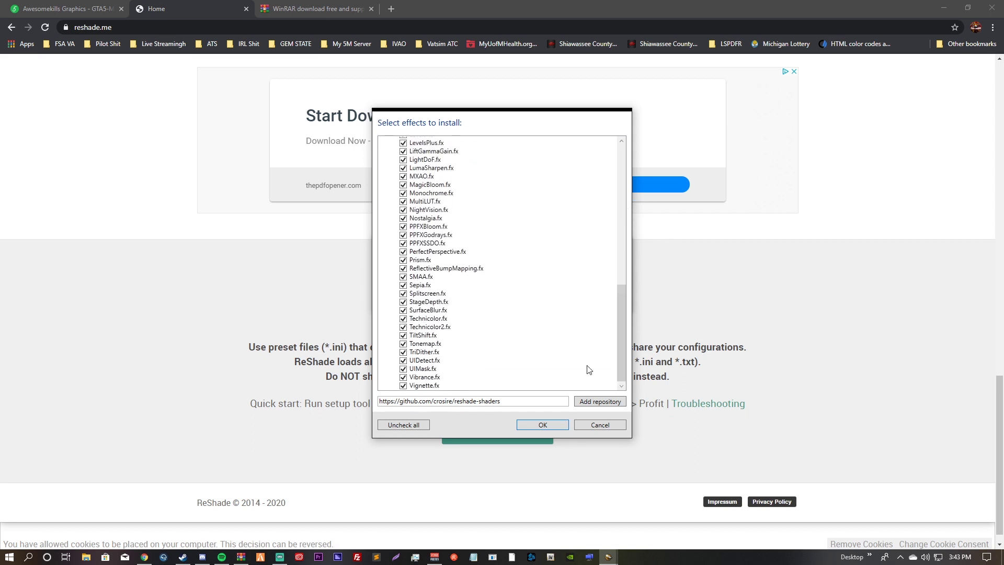
left_click(546, 426)
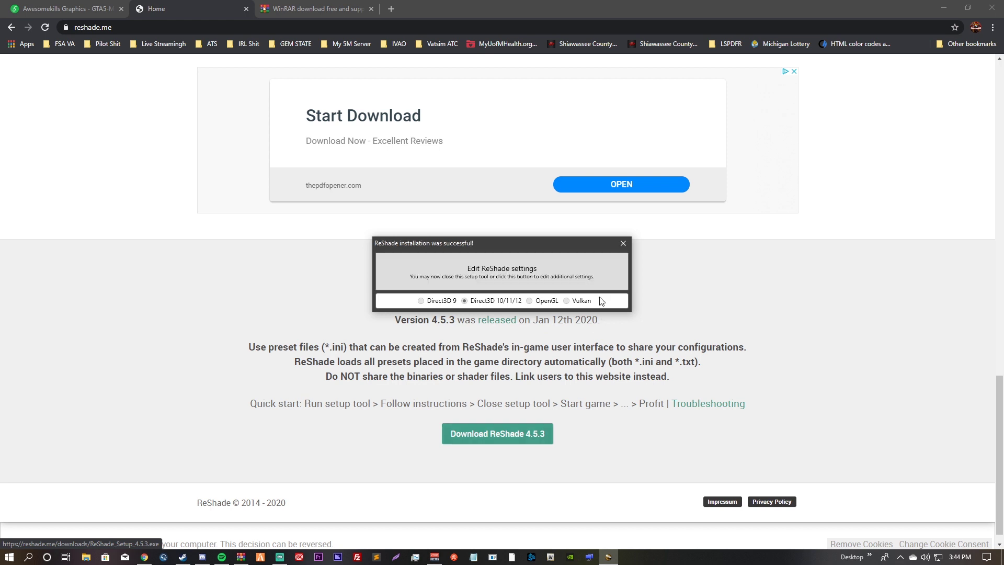
left_click(623, 244)
Step: Open File Explorer at D:\Steam\steamapps\common\Grand Theft Auto V and scroll down to dxgi.dll
left_click(944, 7)
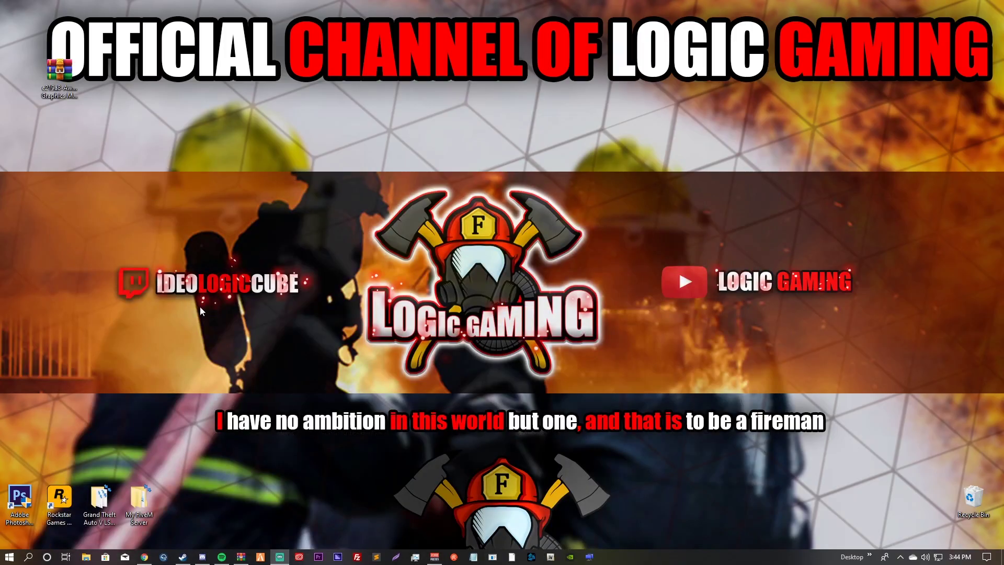
left_click(89, 560)
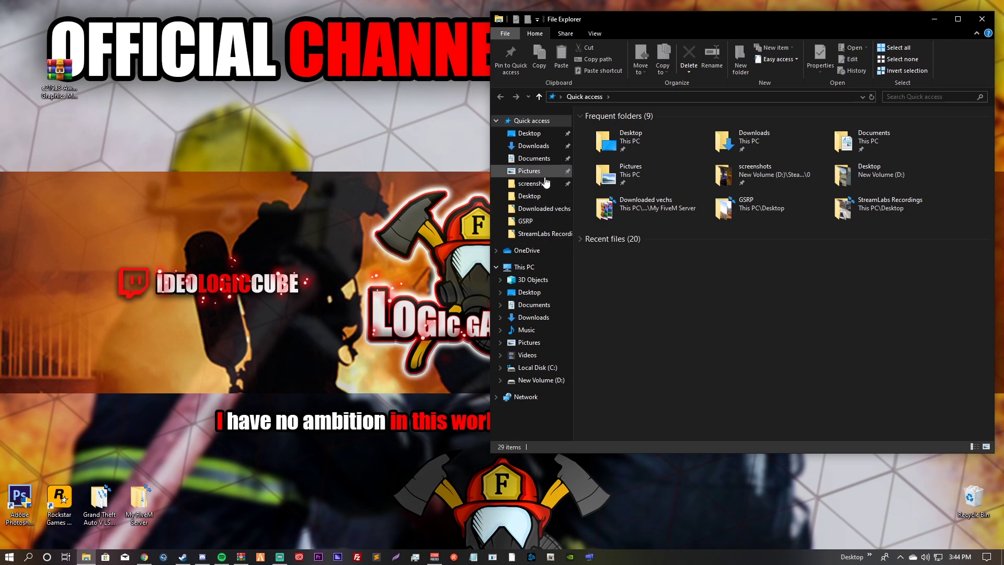
left_click(530, 381)
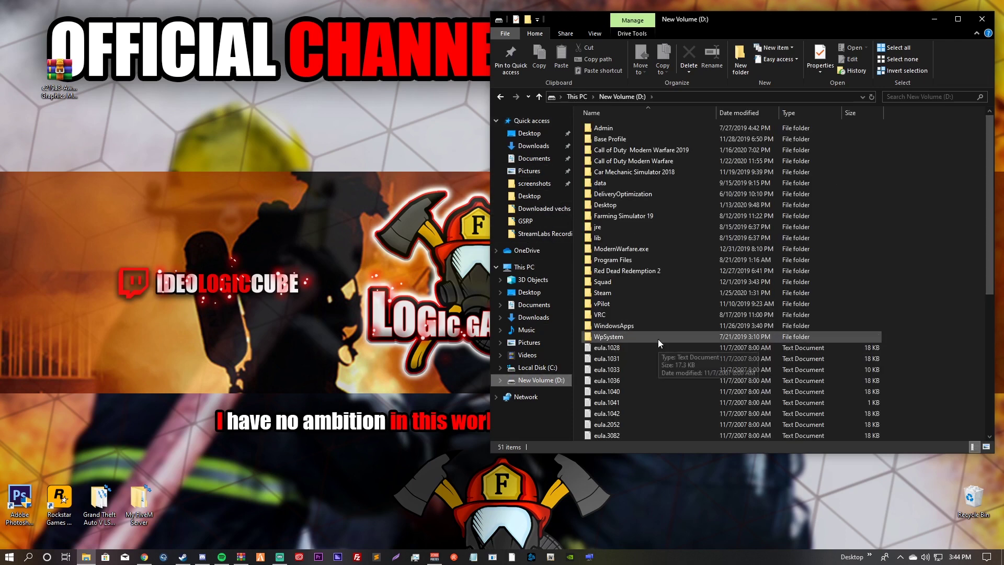
double_click(622, 291)
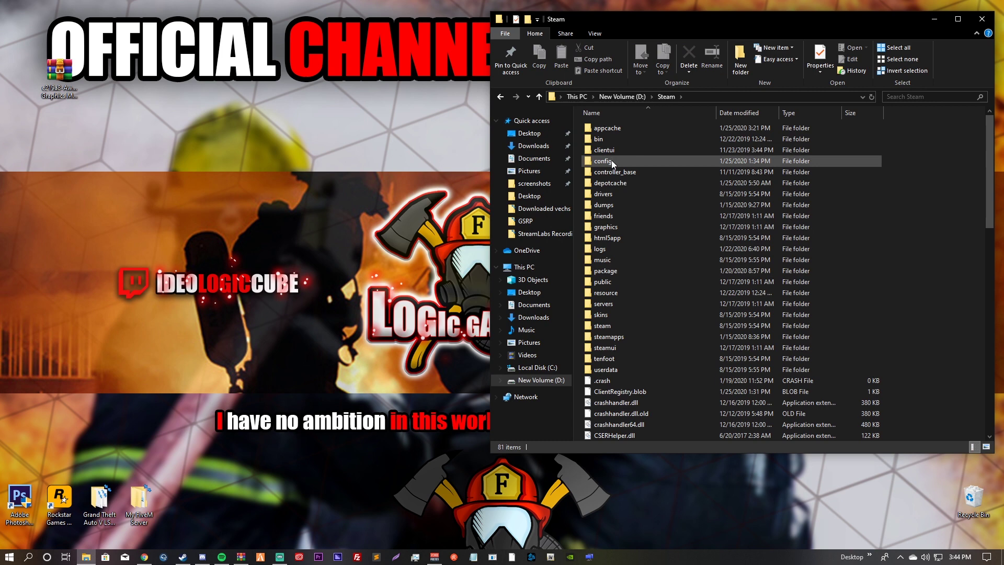
double_click(609, 337)
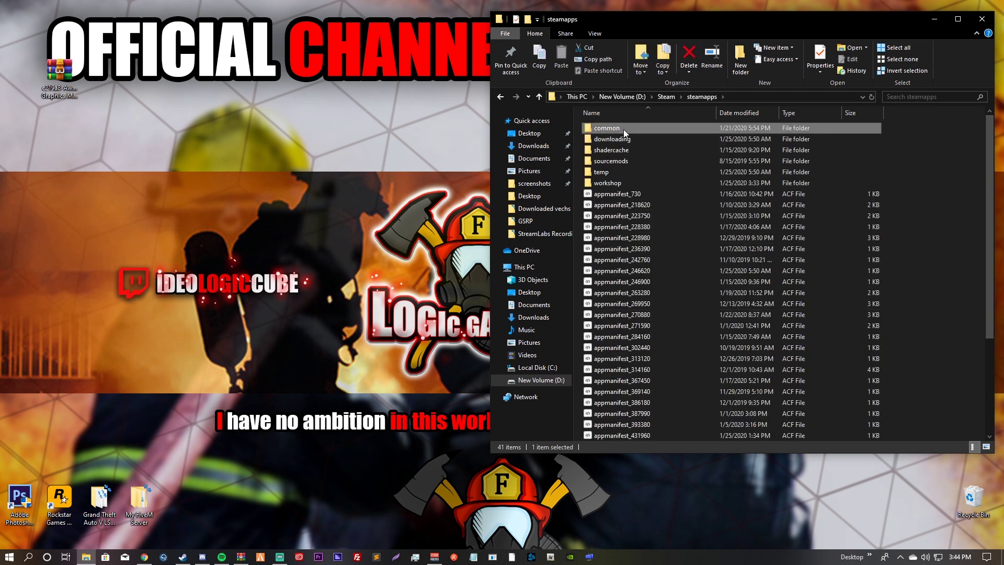
double_click(624, 130)
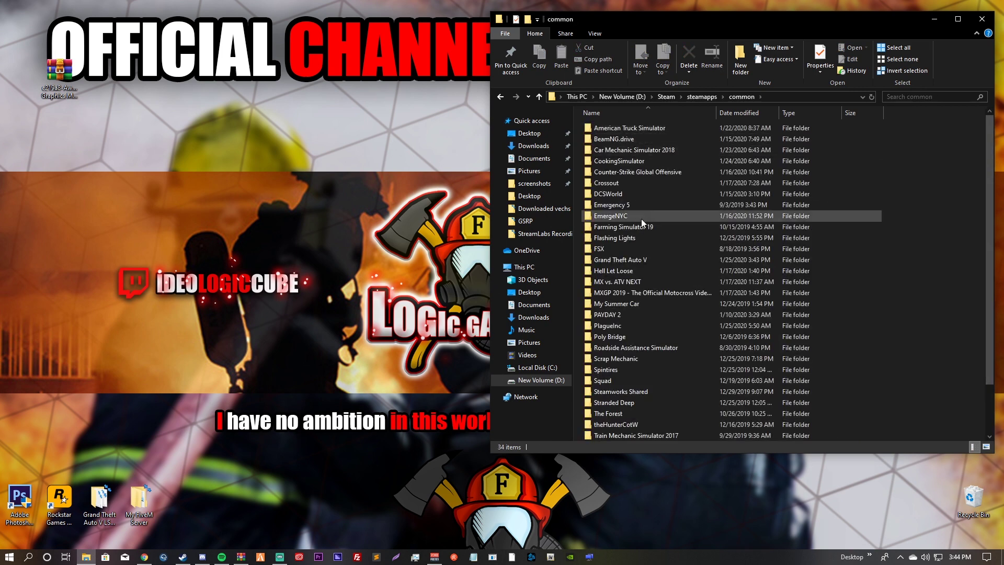
double_click(622, 260)
scroll(660, 230, "down", 1)
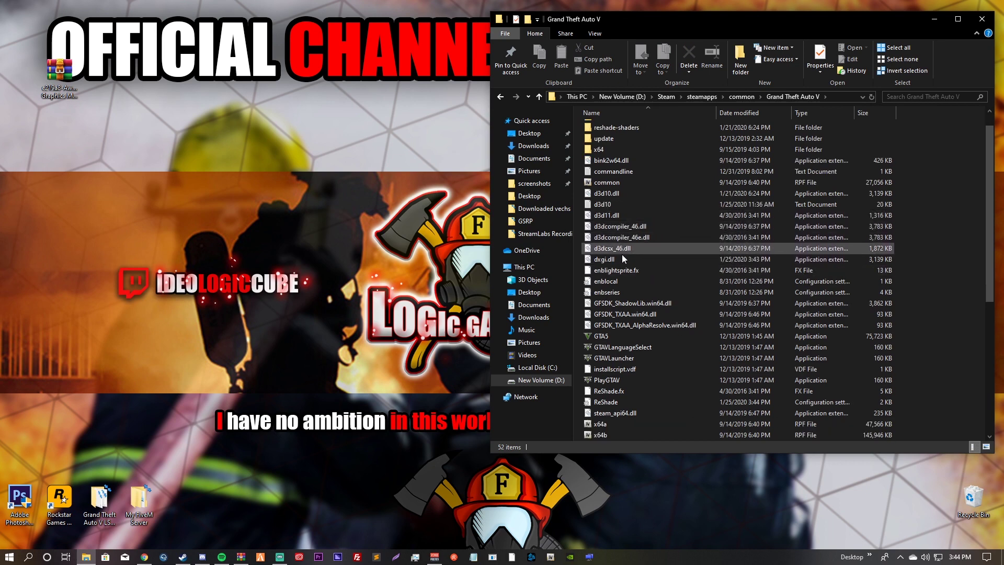
scroll(617, 267, "down", 1)
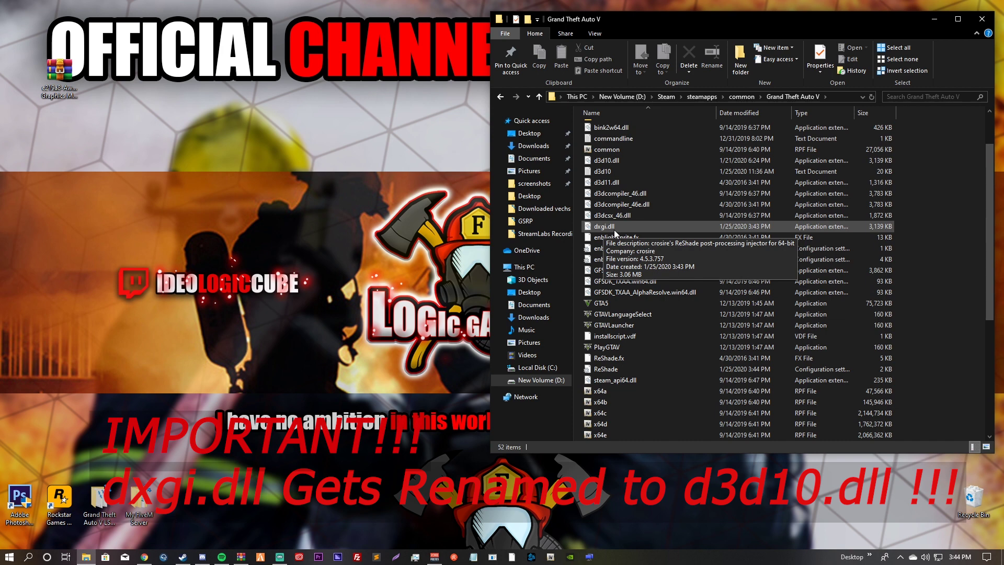
Step: Attempt renaming dxgi.dll to d3d10, cancel the name conflict, then delete dxgi.dll
right_click(614, 230)
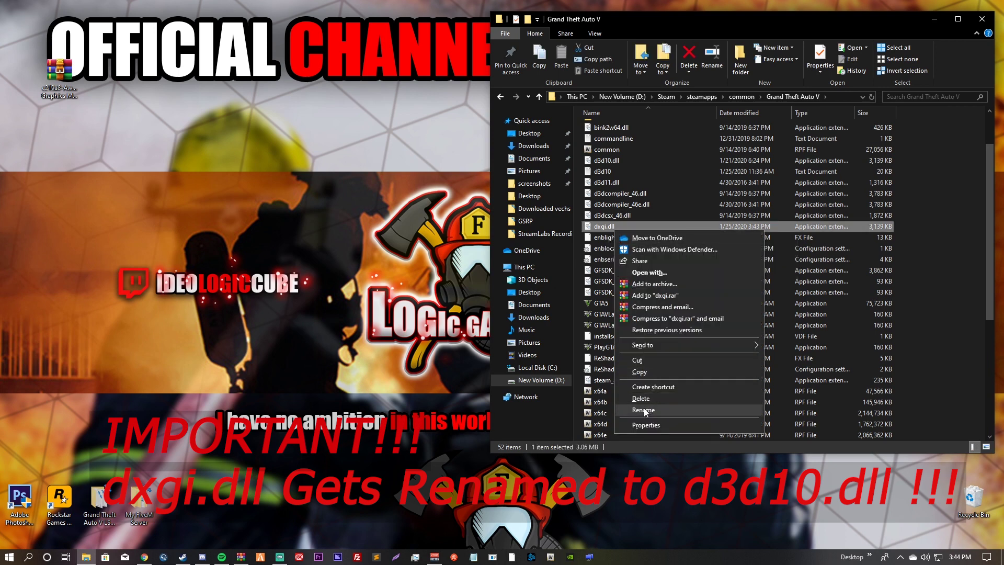
left_click(644, 410)
type("d3d10.dll")
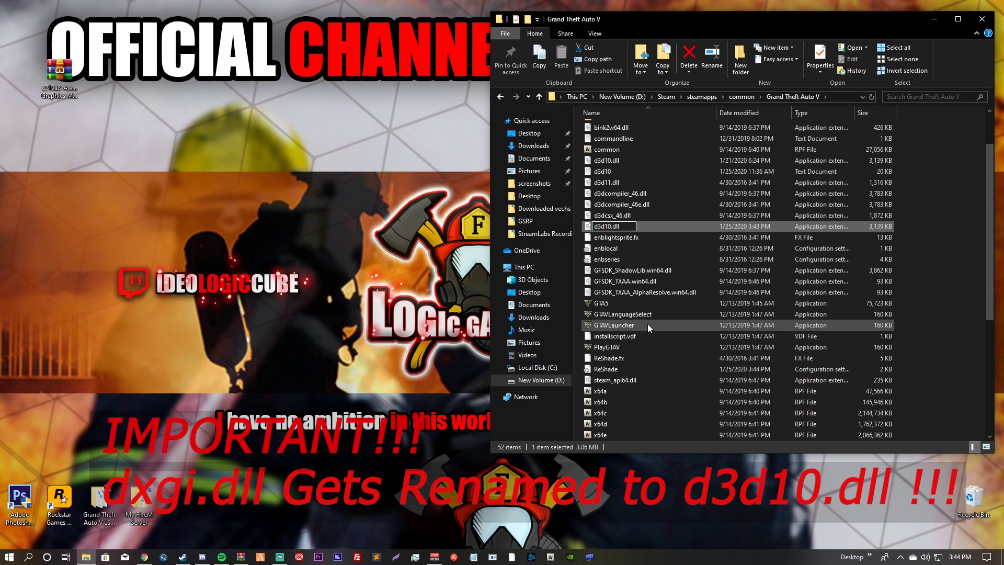
key("Return")
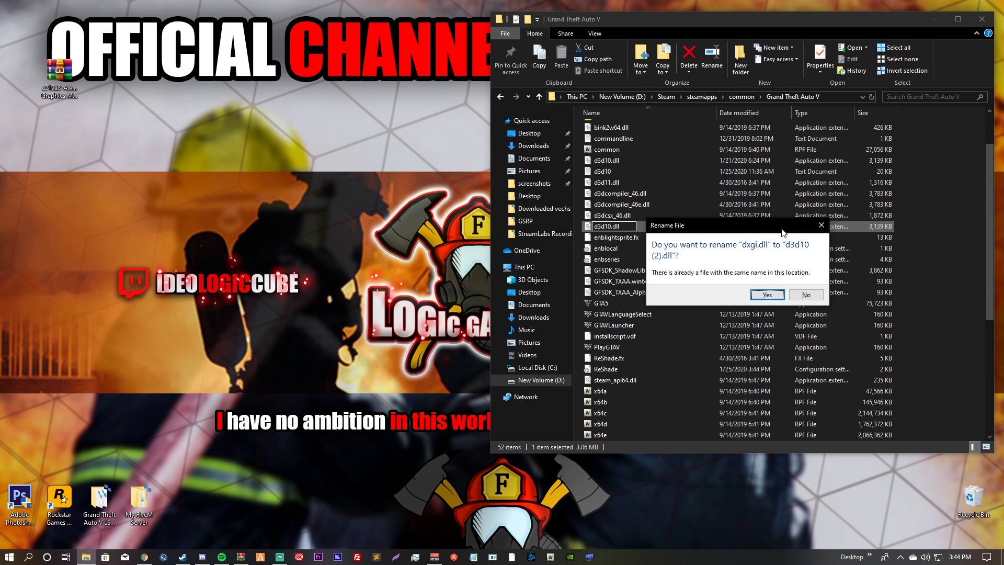
left_click(818, 227)
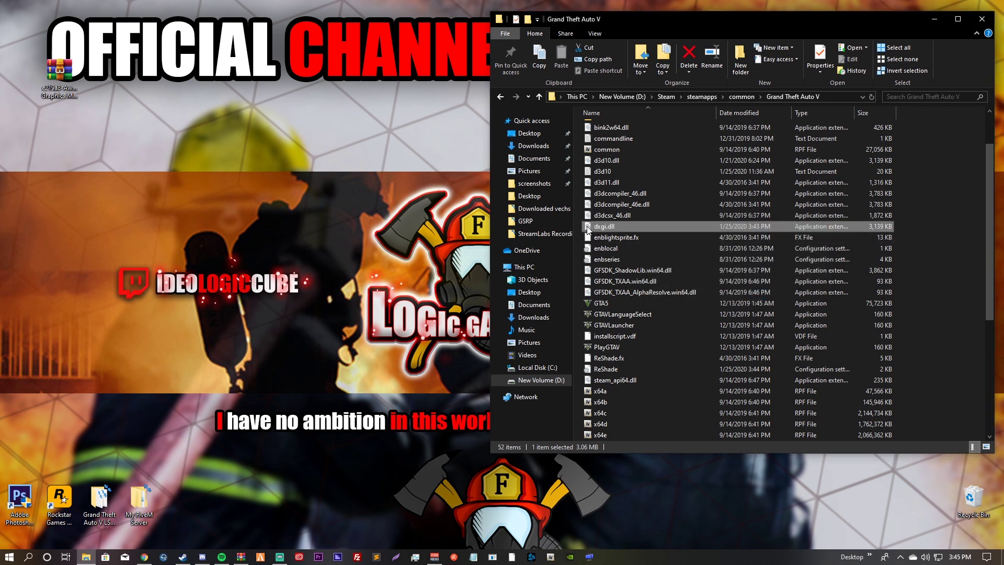
key("Delete")
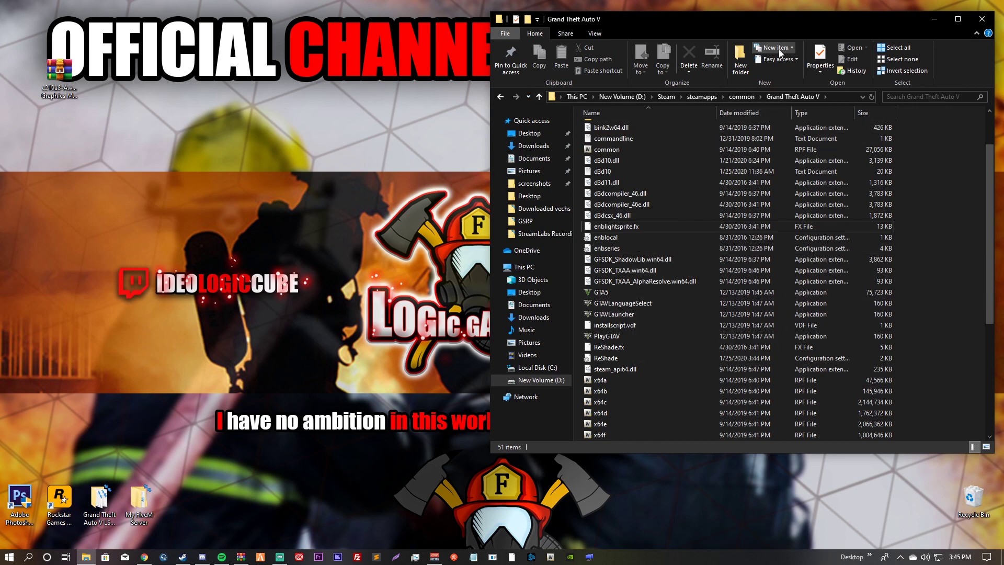
Step: Open the Awesomekills Graphics Mod archive in WinRAR and enlarge its window to show all columns
left_click_drag(790, 24, 798, 19)
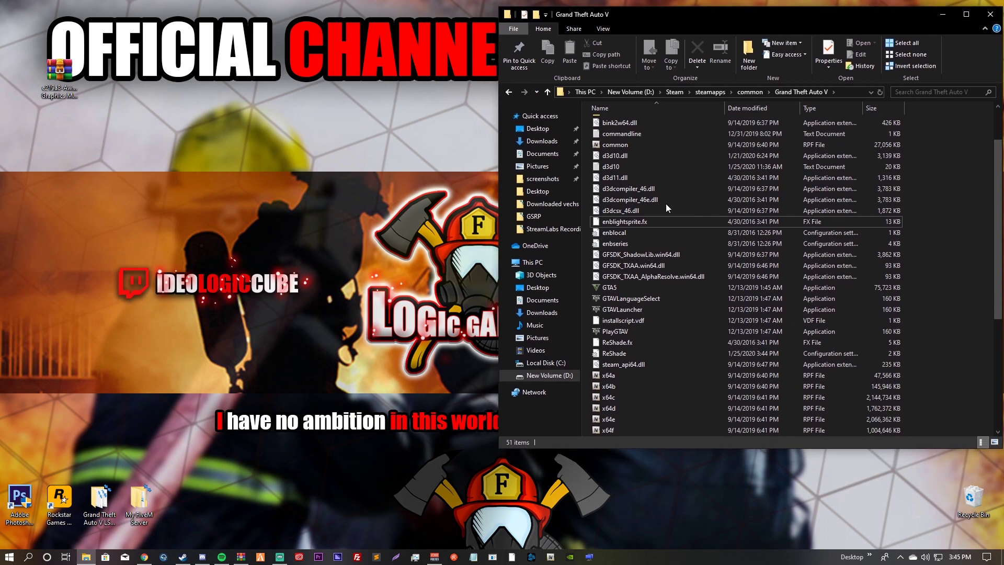
left_click(47, 79)
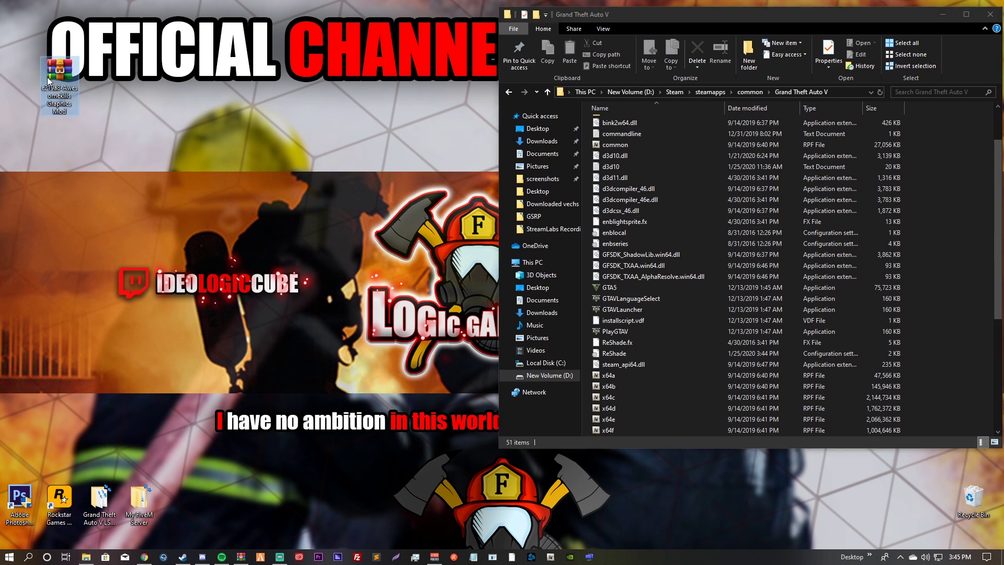
double_click(47, 78)
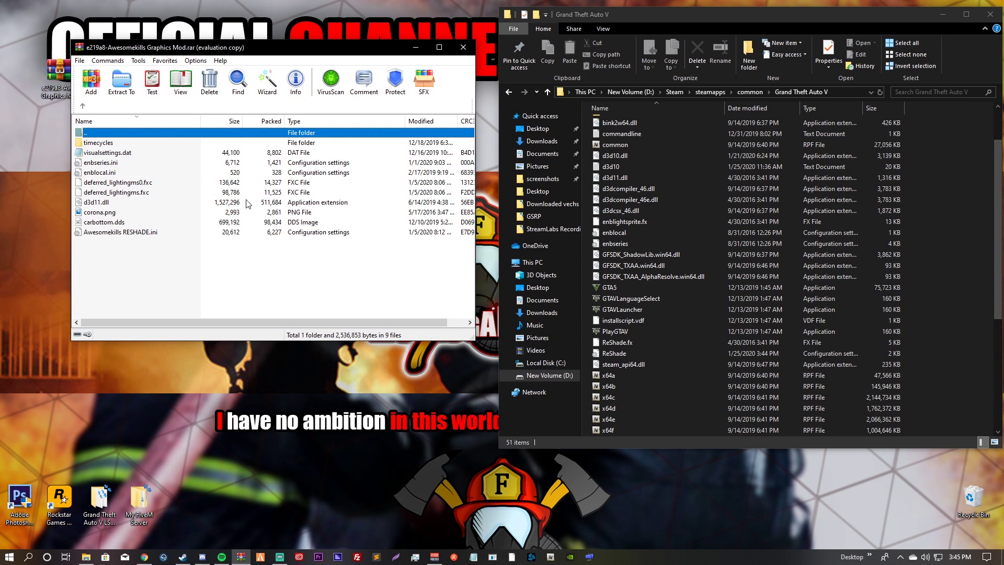
left_click_drag(248, 51, 189, 25)
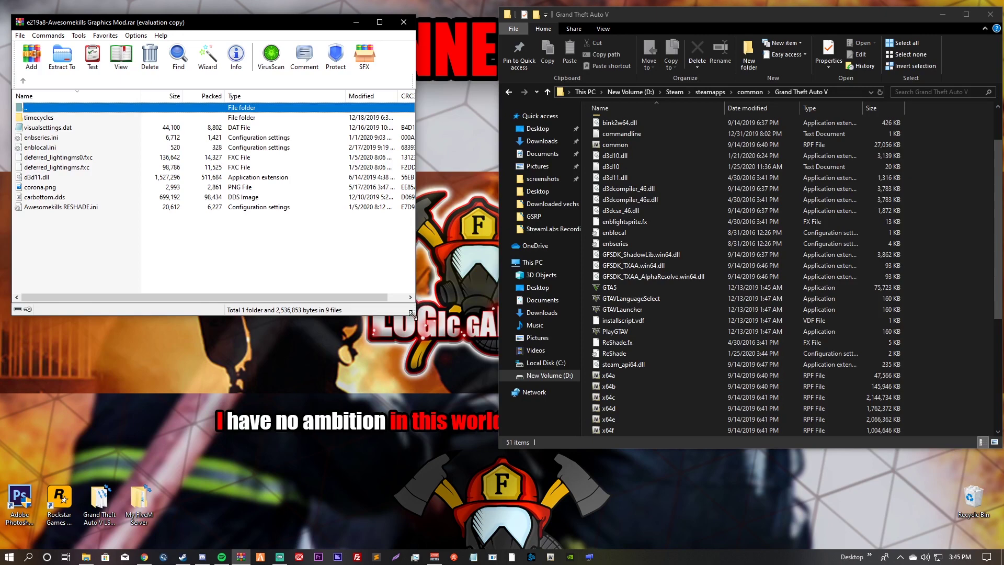
left_click_drag(412, 314, 491, 448)
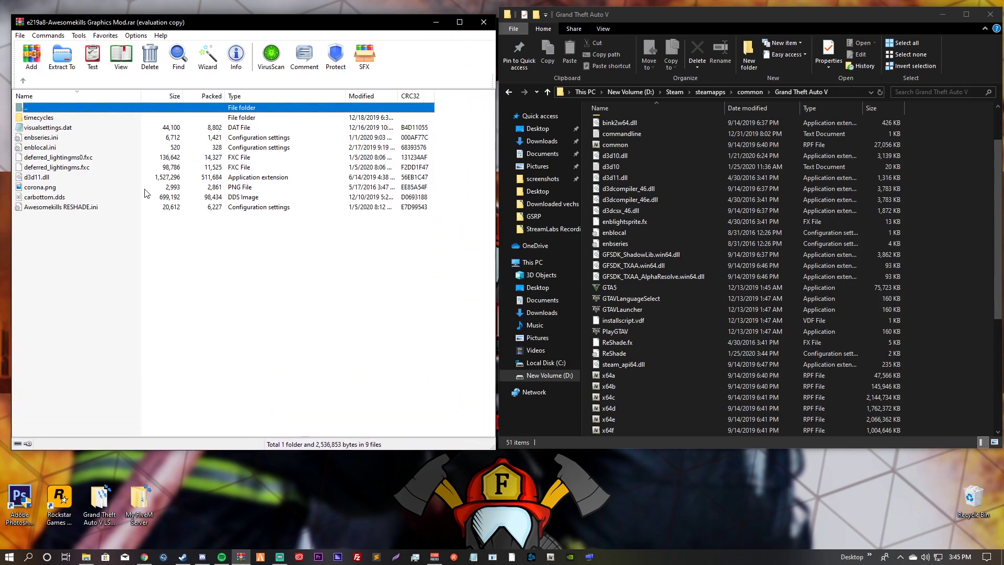
Step: Copy enbseries.ini and enblocal.ini into the Grand Theft Auto V folder, replacing existing files, and close Explorer
left_click(33, 139)
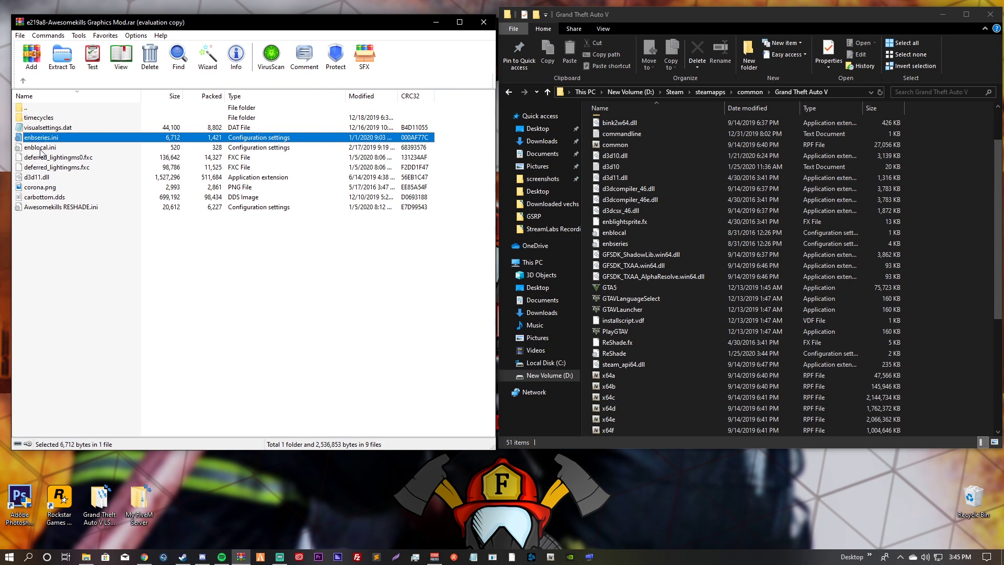
left_click(50, 148)
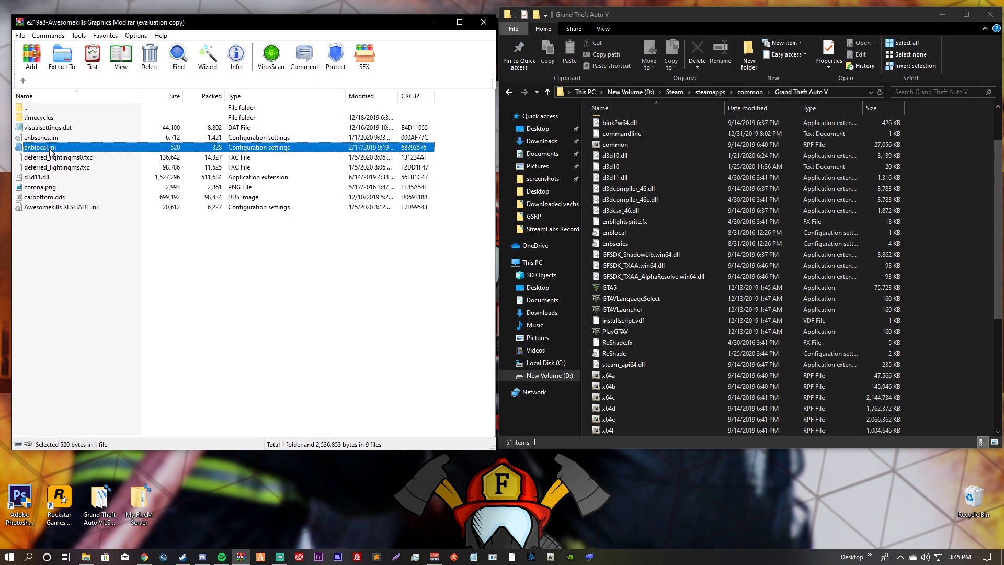
left_click(50, 139, "ctrl")
left_click_drag(46, 139, 692, 279)
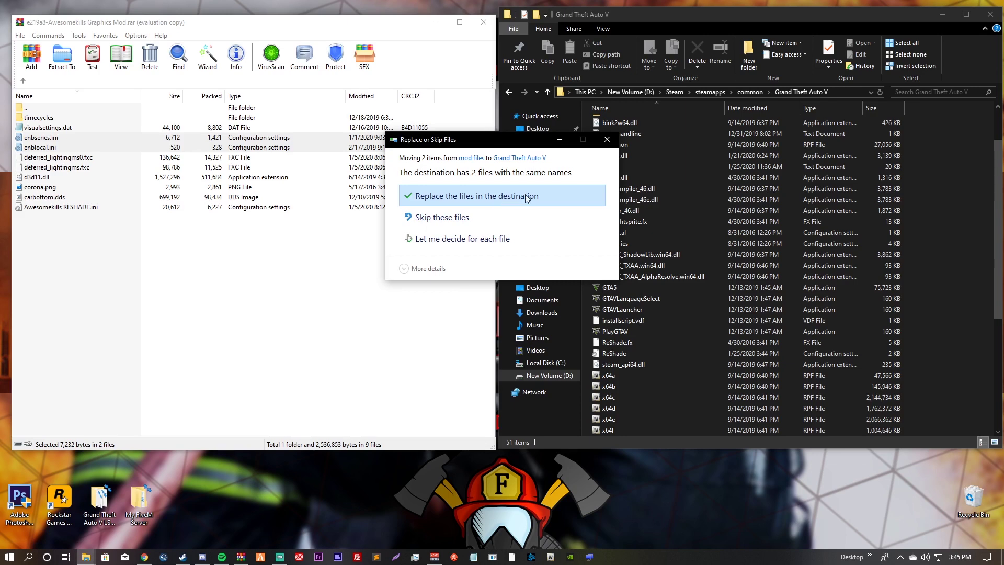
left_click(607, 139)
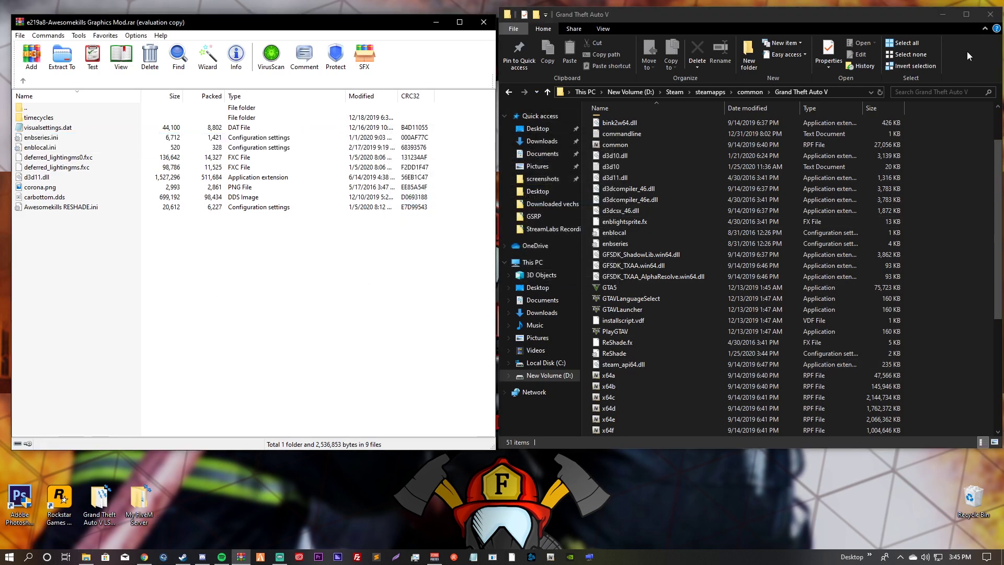
left_click(989, 14)
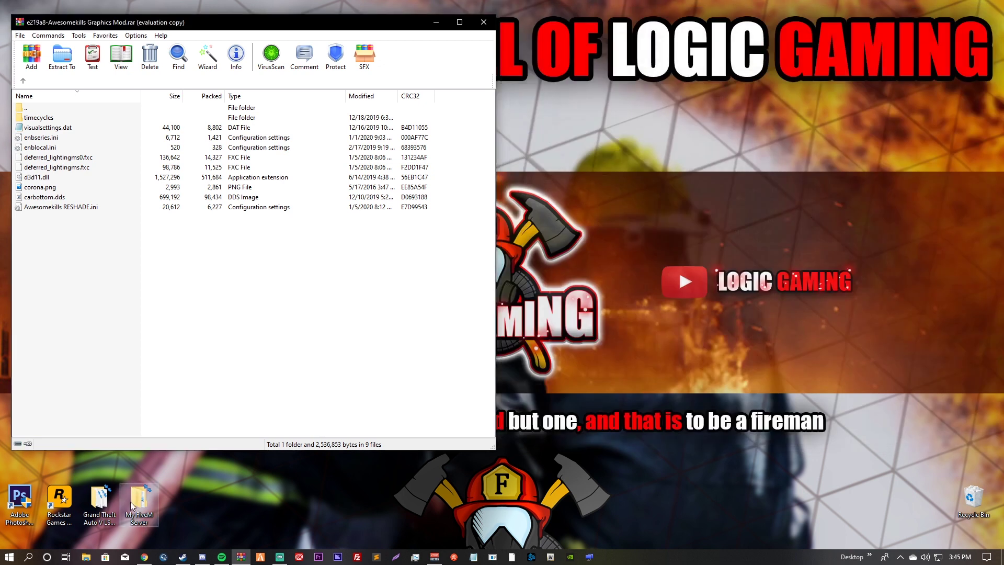
Step: Use Run to open %Appdata%, then go up to the AppData folder
left_click(28, 556)
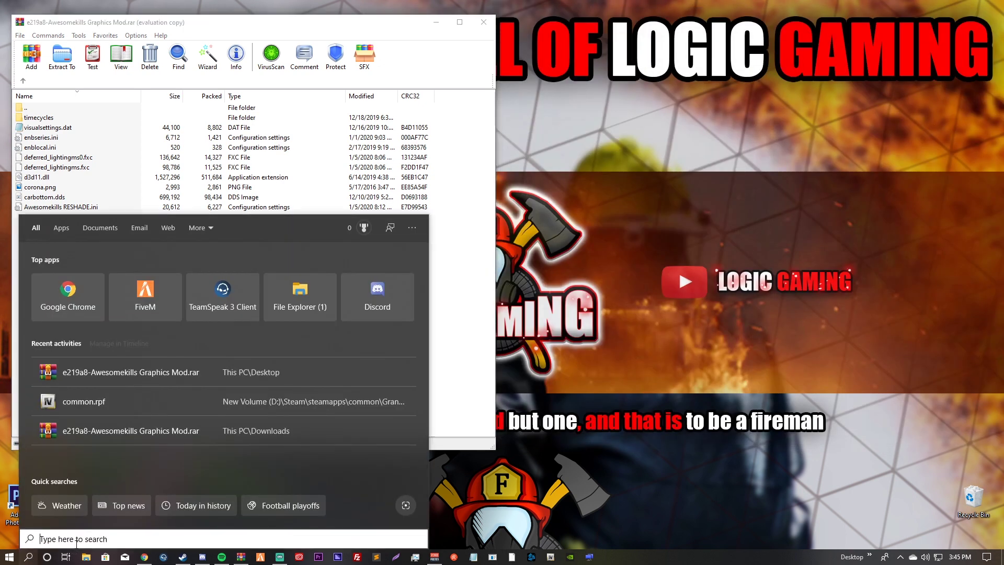
type("run")
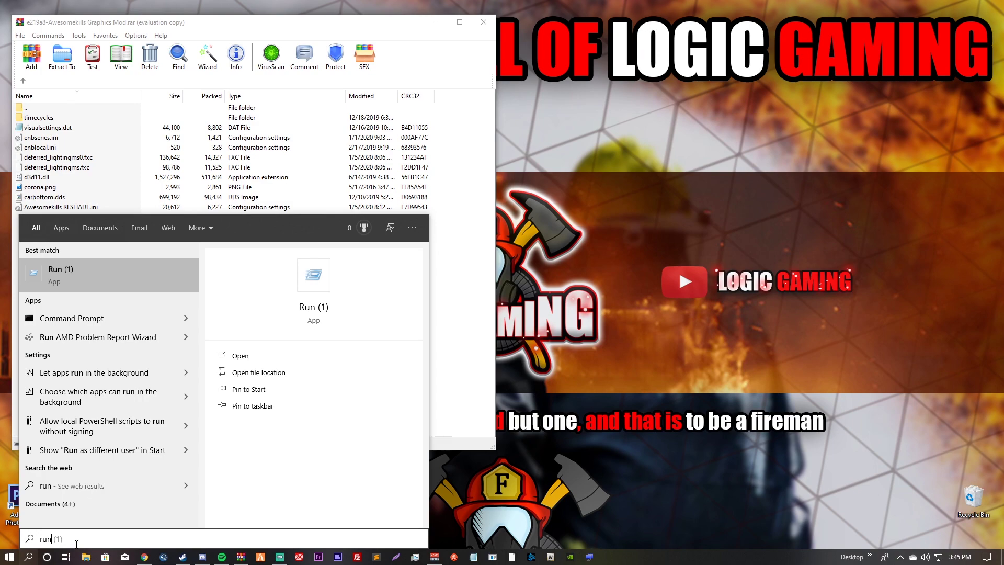
key("Return")
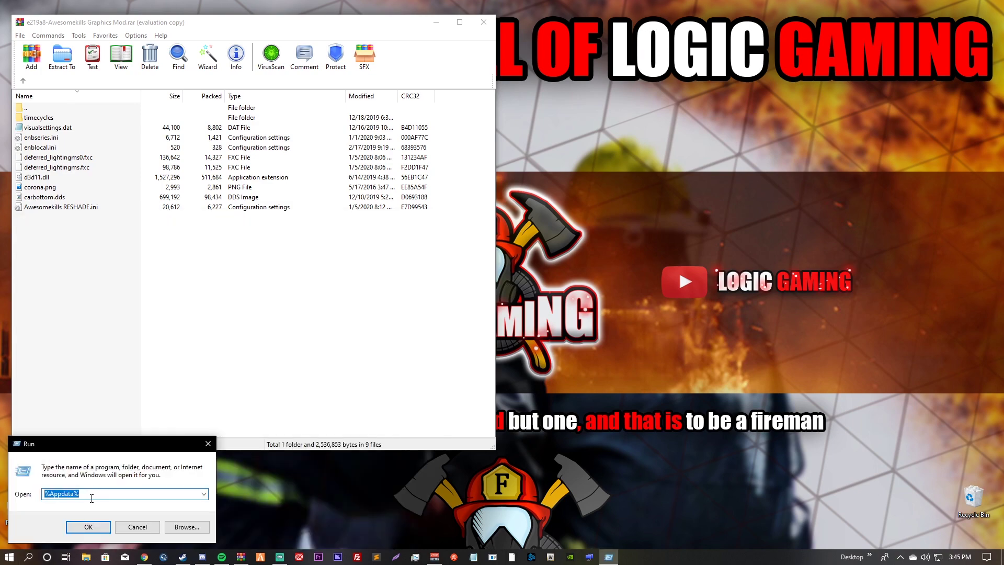
left_click(90, 525)
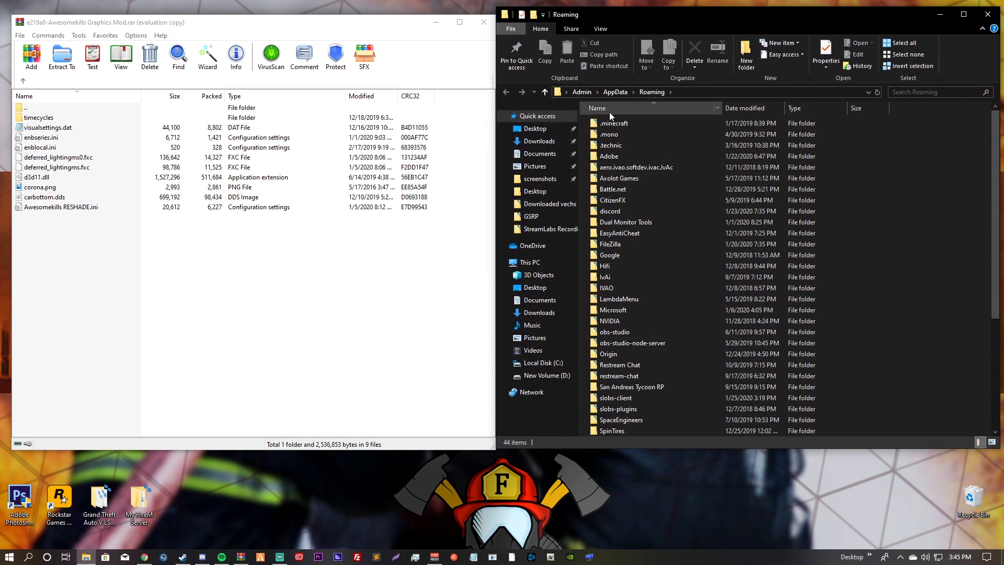
left_click(610, 93)
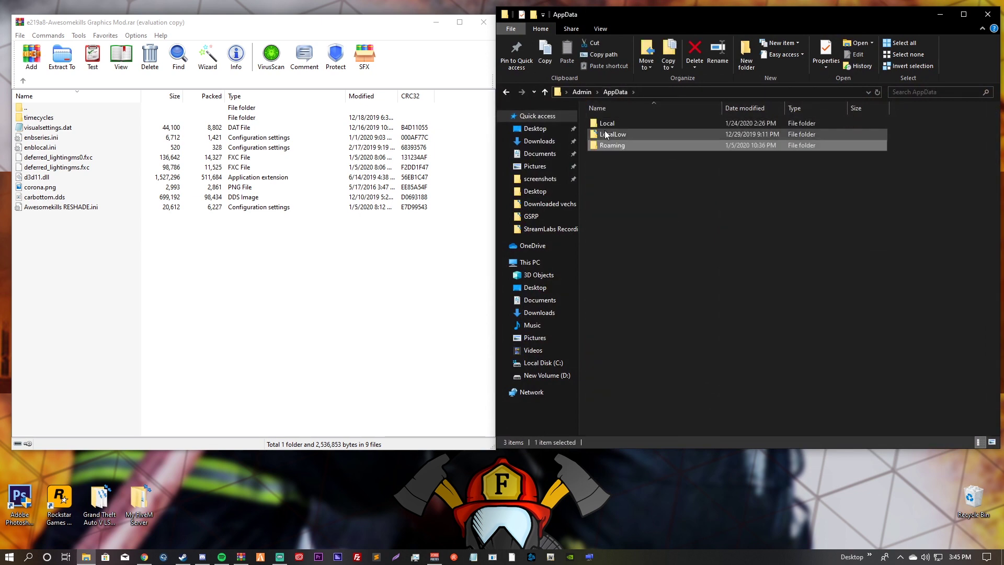
Step: Navigate into Local\FiveM\FiveM Application Data\citizen\common\data\timecycle
double_click(604, 126)
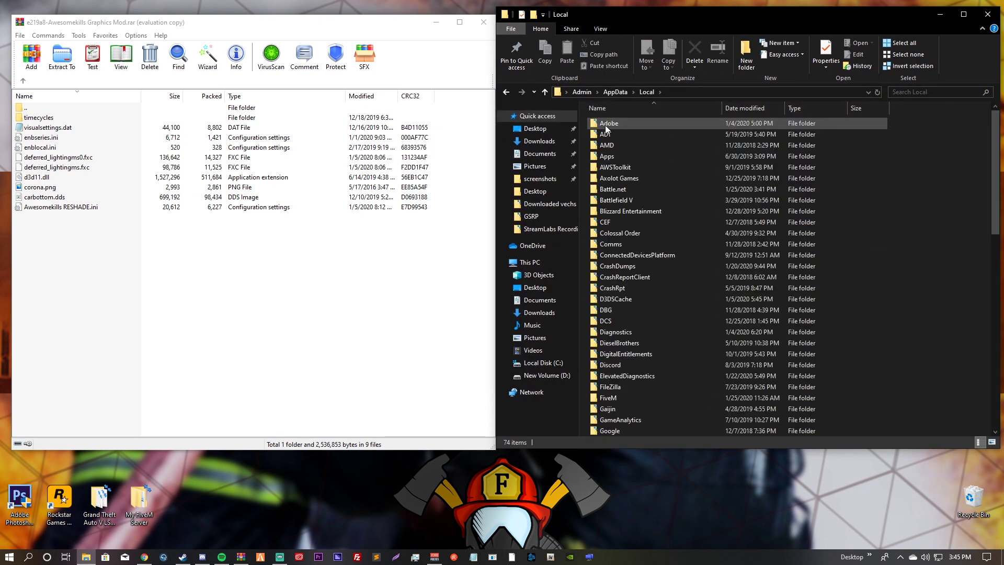
double_click(608, 398)
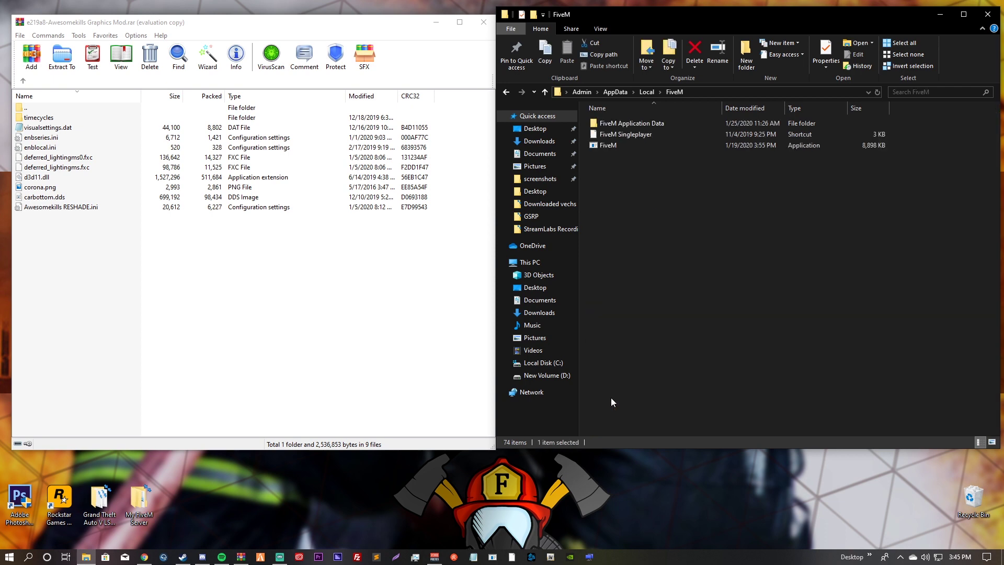
double_click(624, 123)
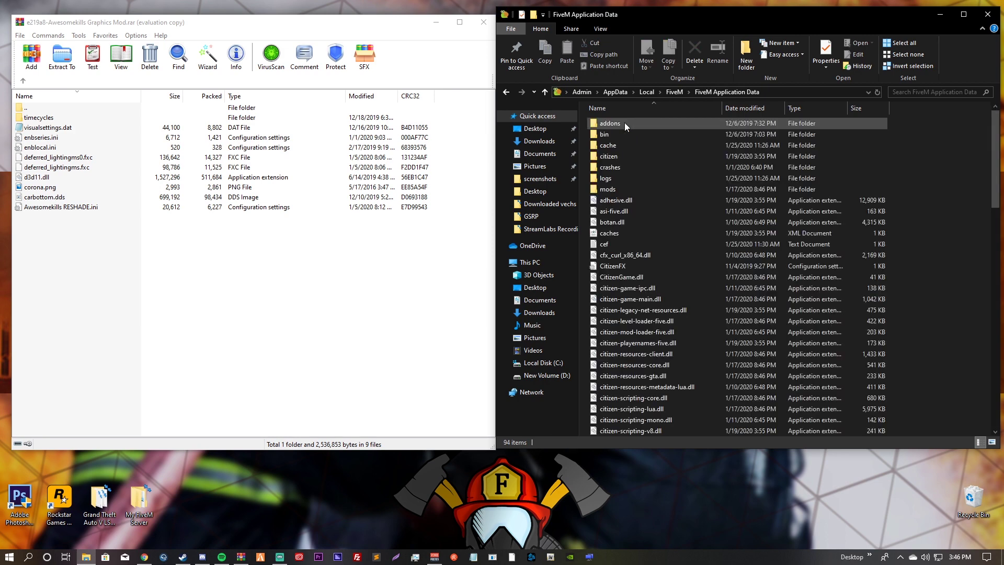
double_click(615, 157)
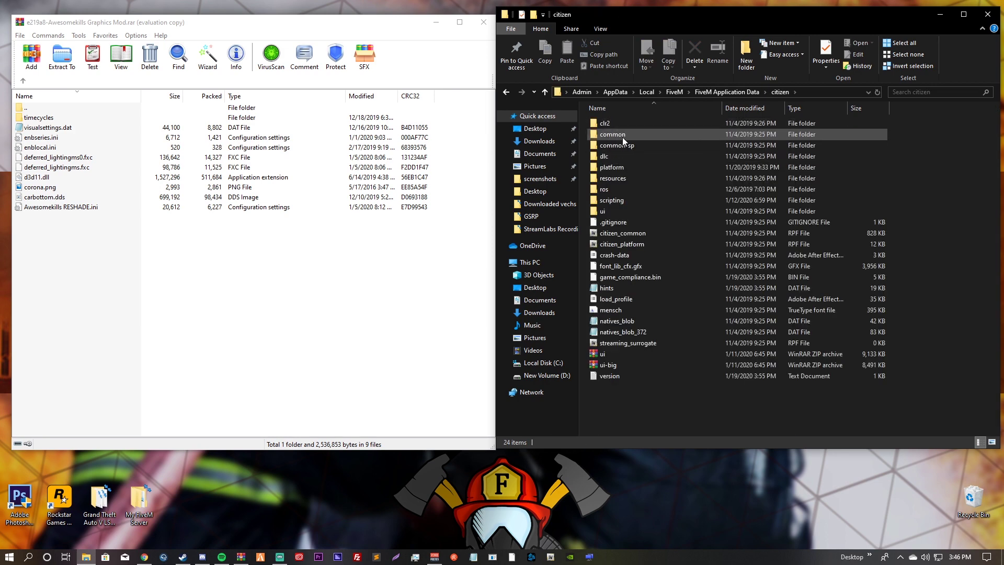
double_click(604, 137)
left_click(606, 126)
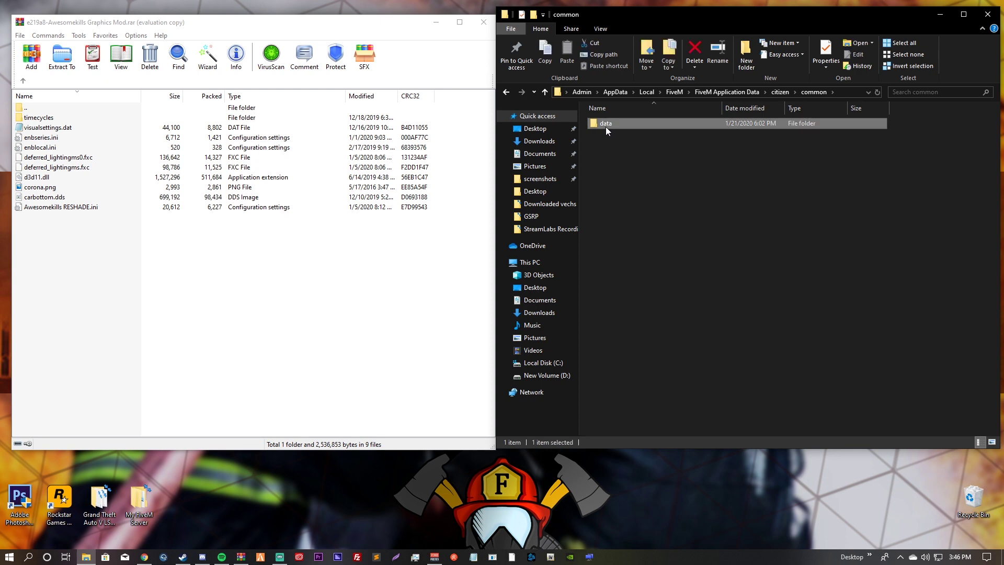
double_click(605, 126)
double_click(605, 168)
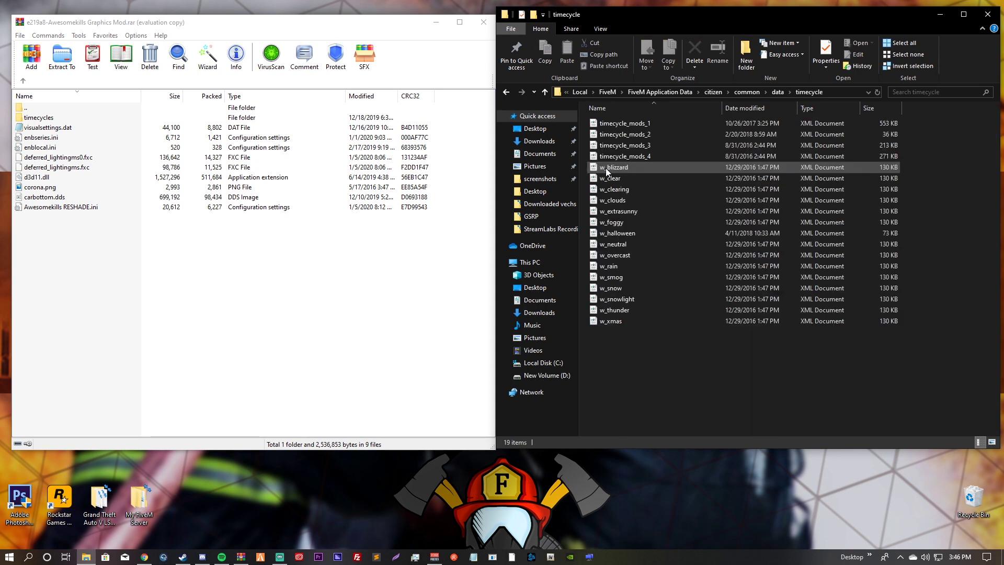
left_click(85, 244)
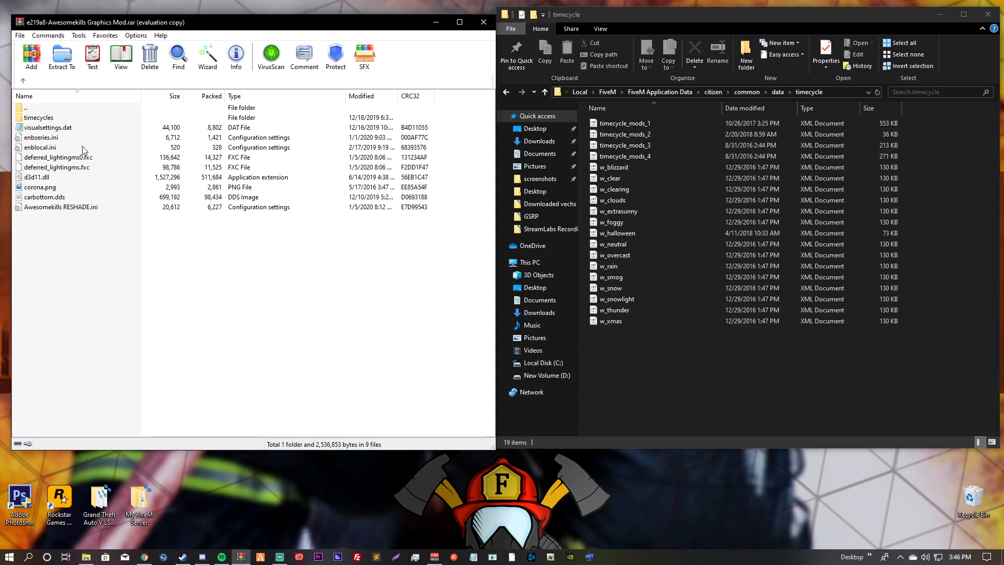
Step: Copy the archive's 14 timecycles XML files into FiveM's timecycle folder, replacing existing ones, then close both windows
double_click(33, 117)
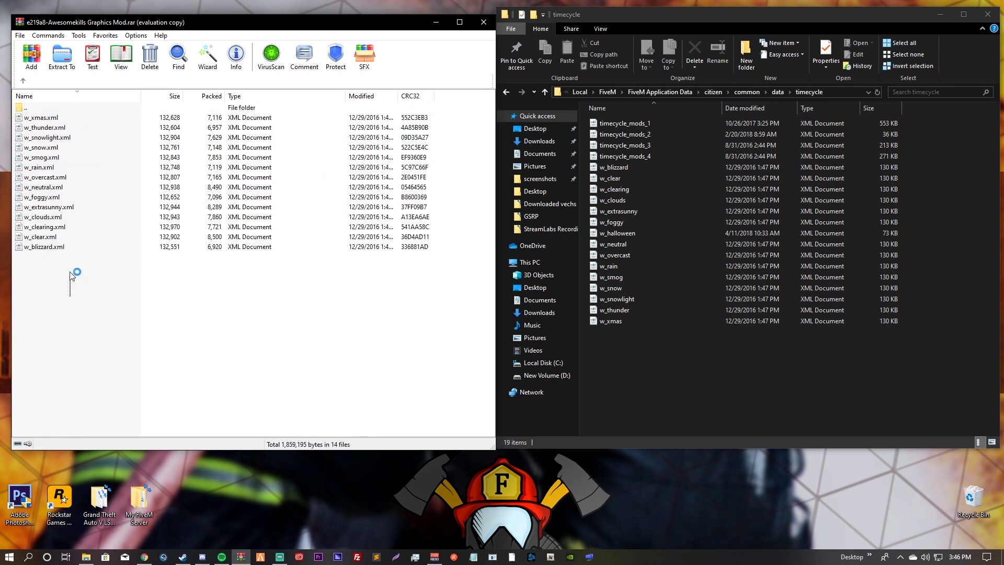
left_click_drag(72, 276, 678, 266)
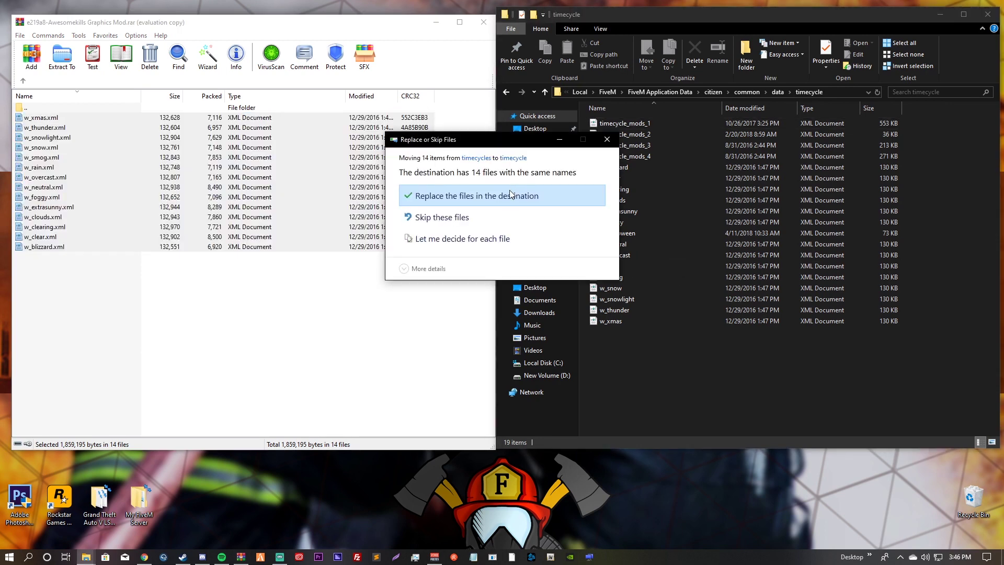
left_click(506, 195)
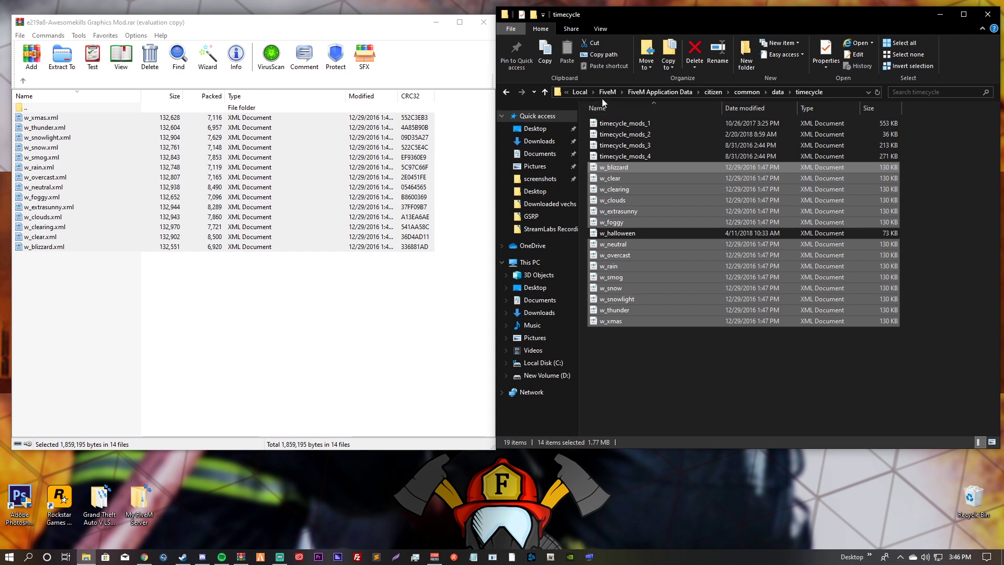
left_click(483, 22)
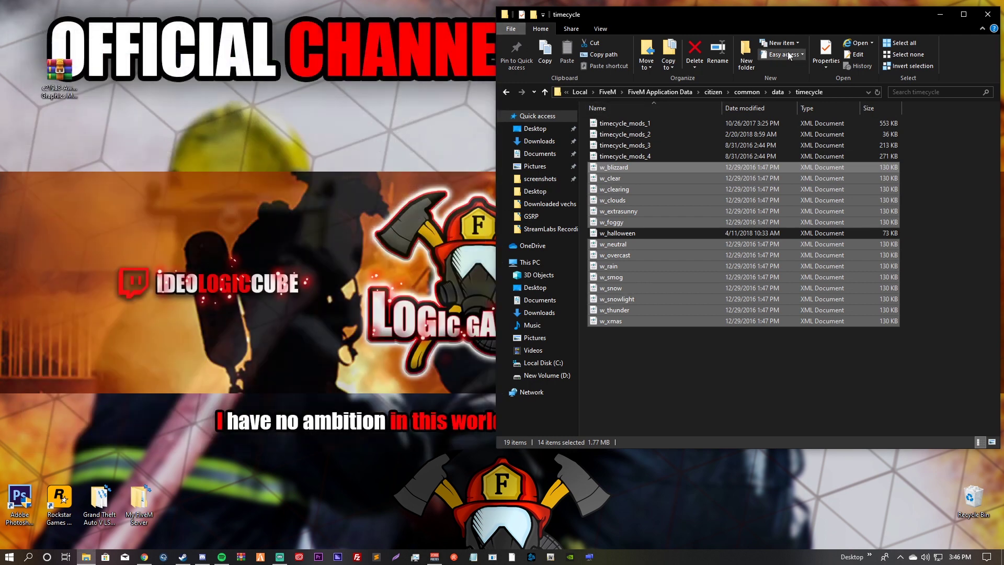
left_click(987, 14)
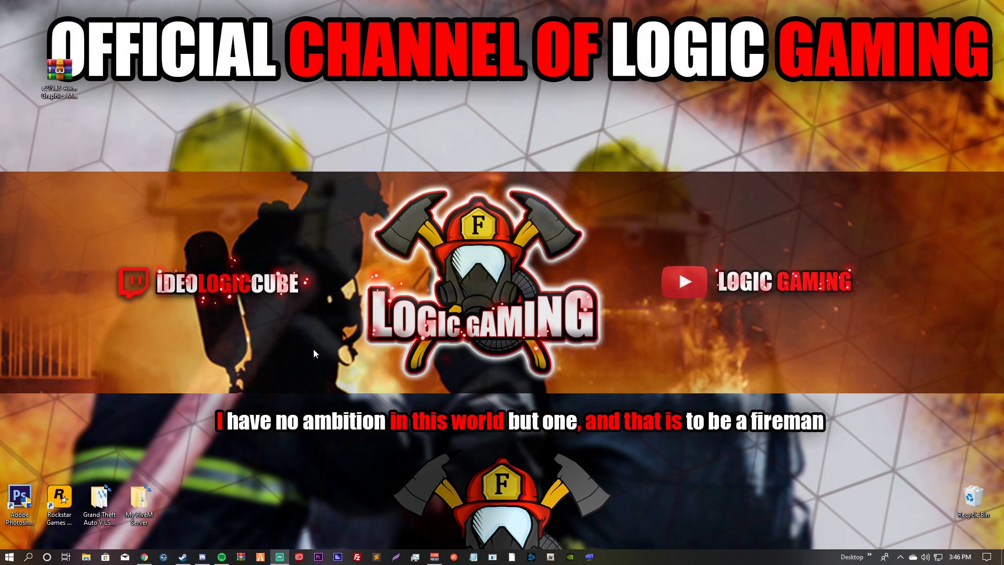
Step: Launch FiveM from the taskbar and wait for its home page with the ReShade 4.5.3.757 banner
left_click(260, 556)
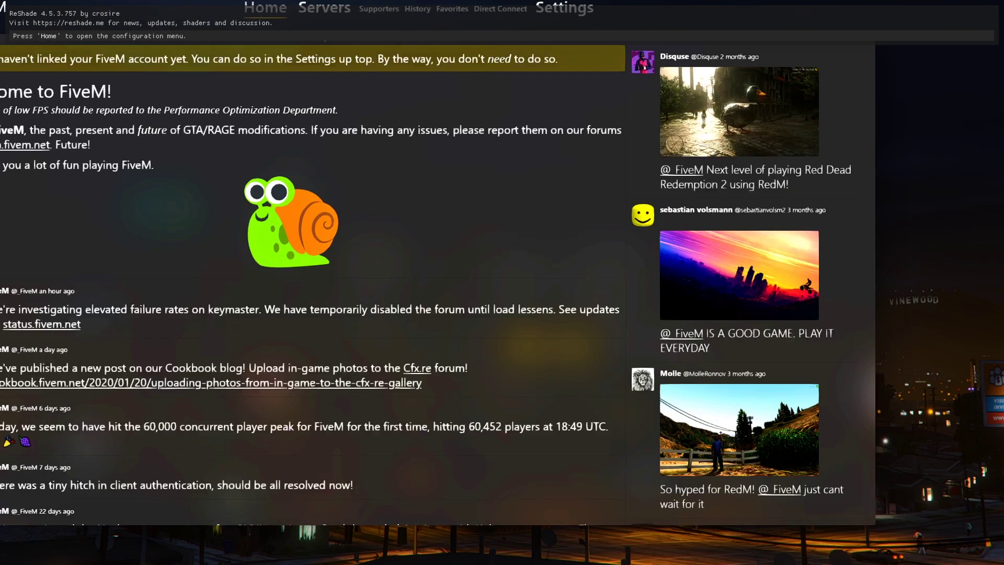
Step: In the ReShade overlay, toggle AdaptiveSharpen and HDR off and on, switch FXAA off, then hide the overlay
key("Home")
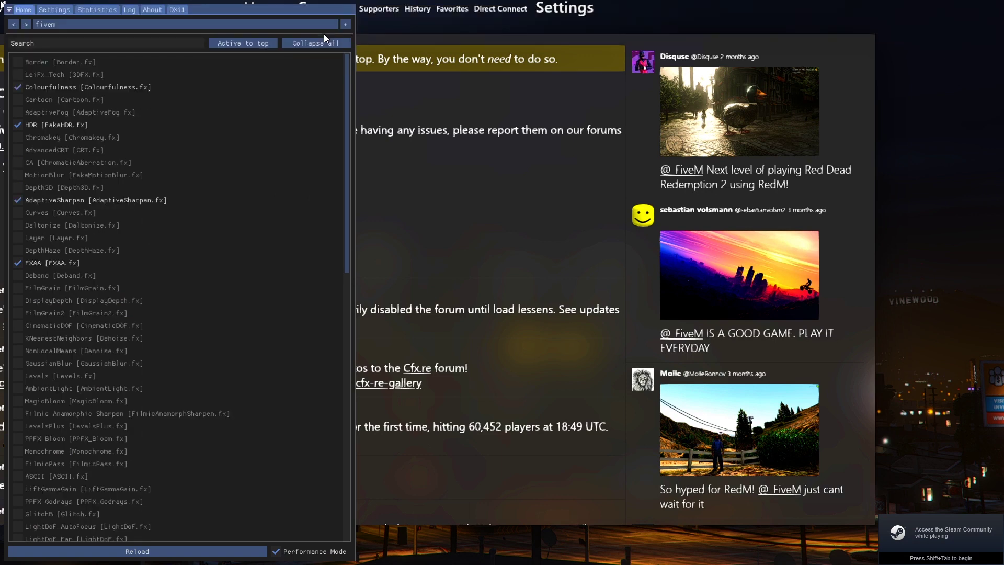
scroll(209, 257, "down", 2)
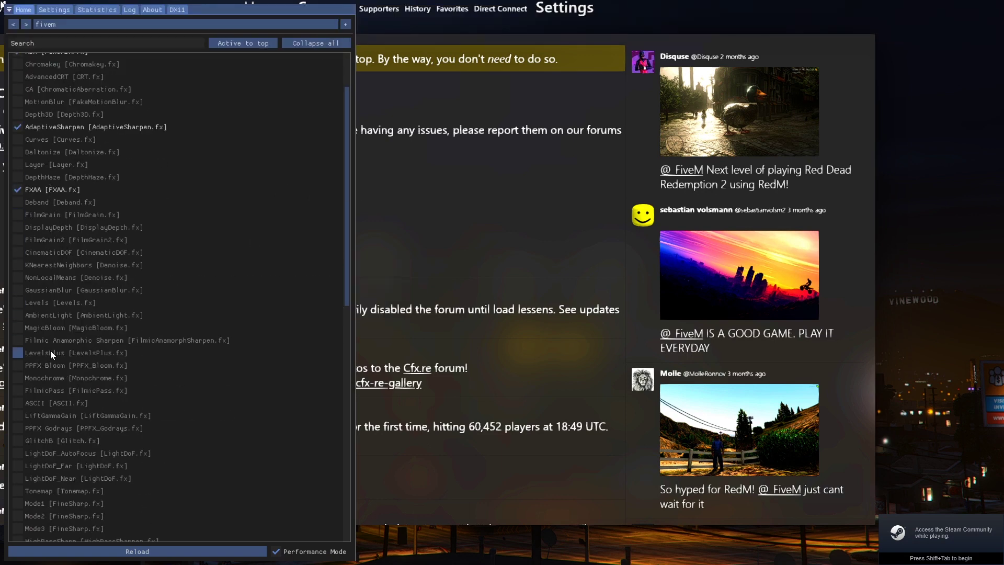
scroll(46, 479, "up", 2)
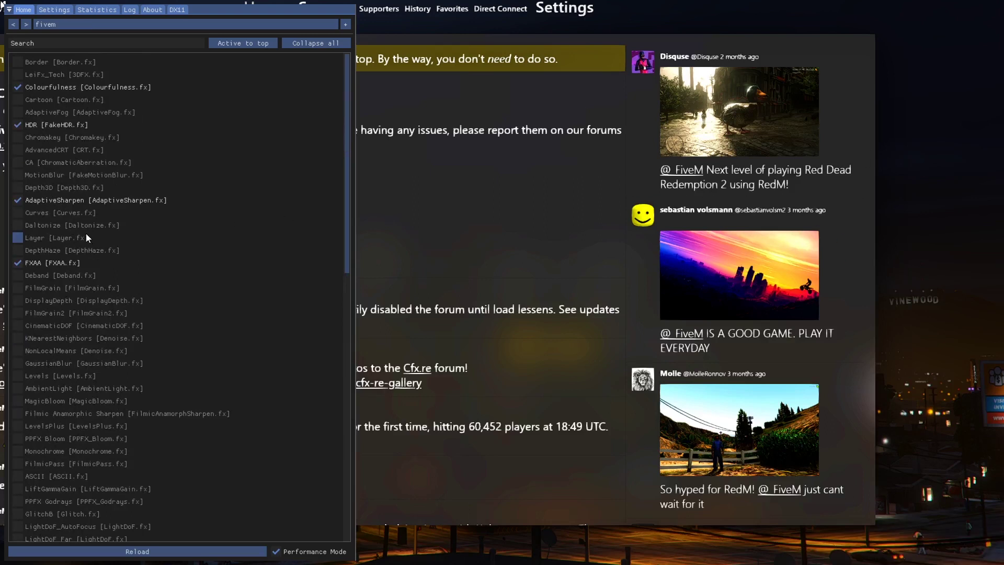
left_click(18, 200)
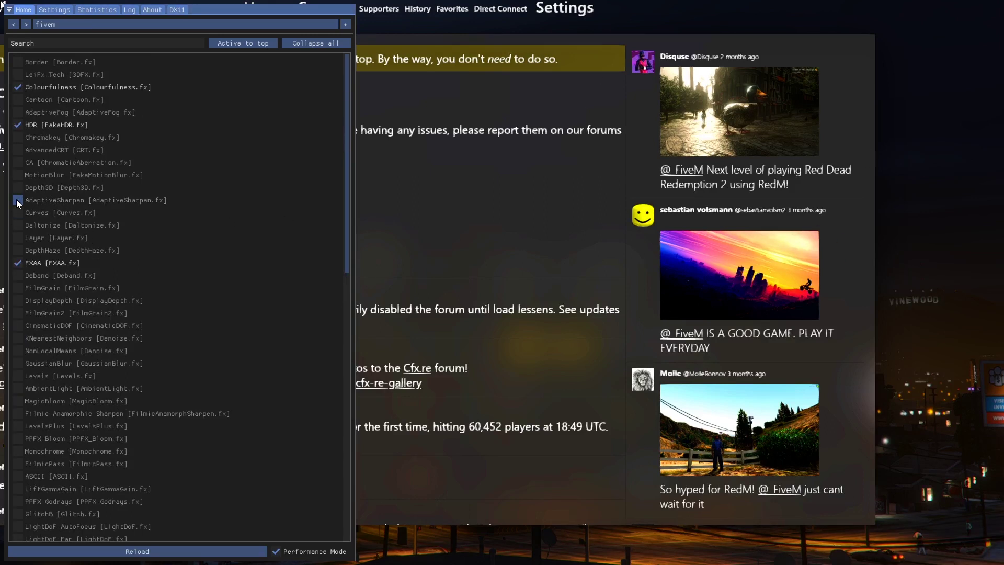
left_click(17, 201)
left_click(17, 263)
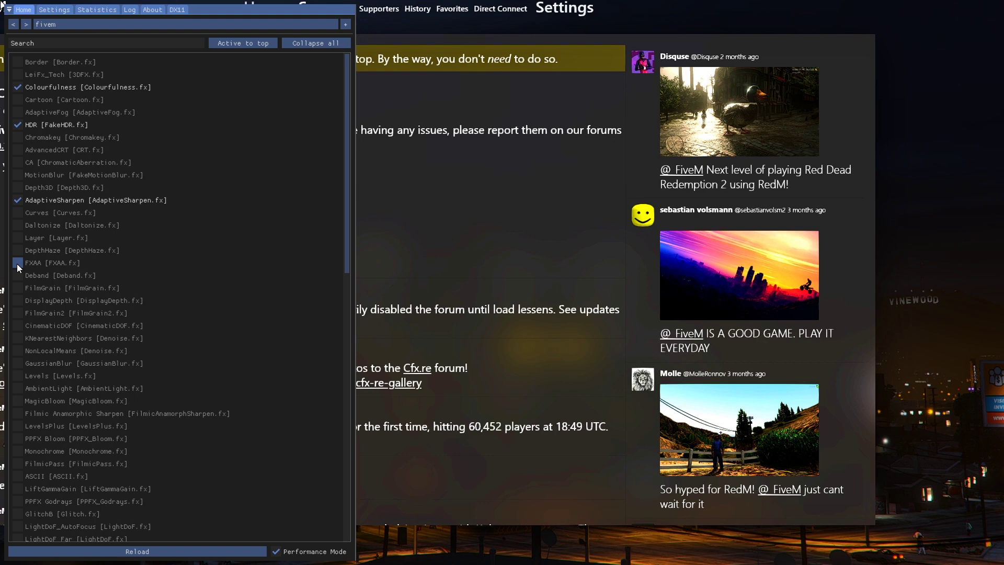
left_click(23, 127)
left_click(23, 128)
key("Home")
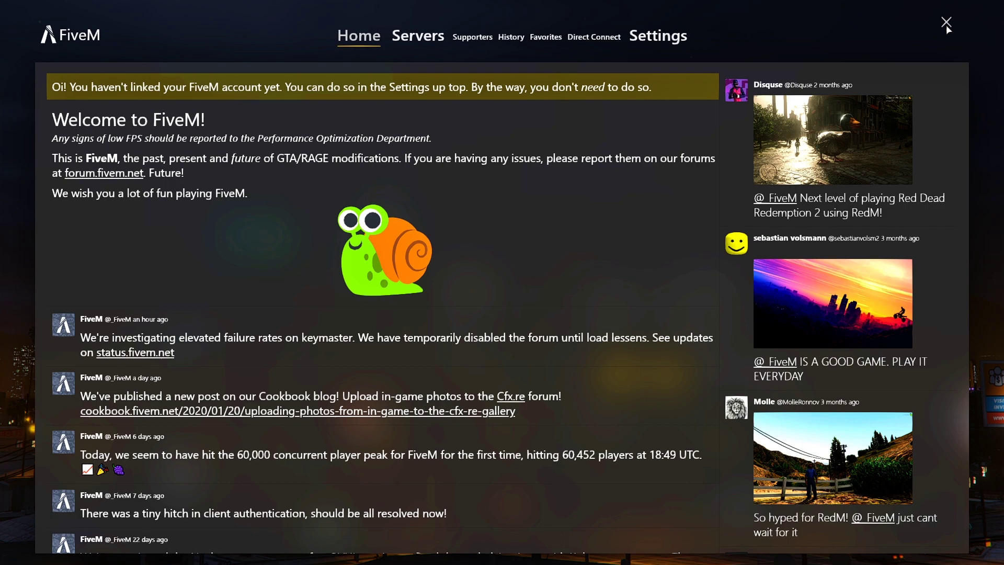
left_click(947, 24)
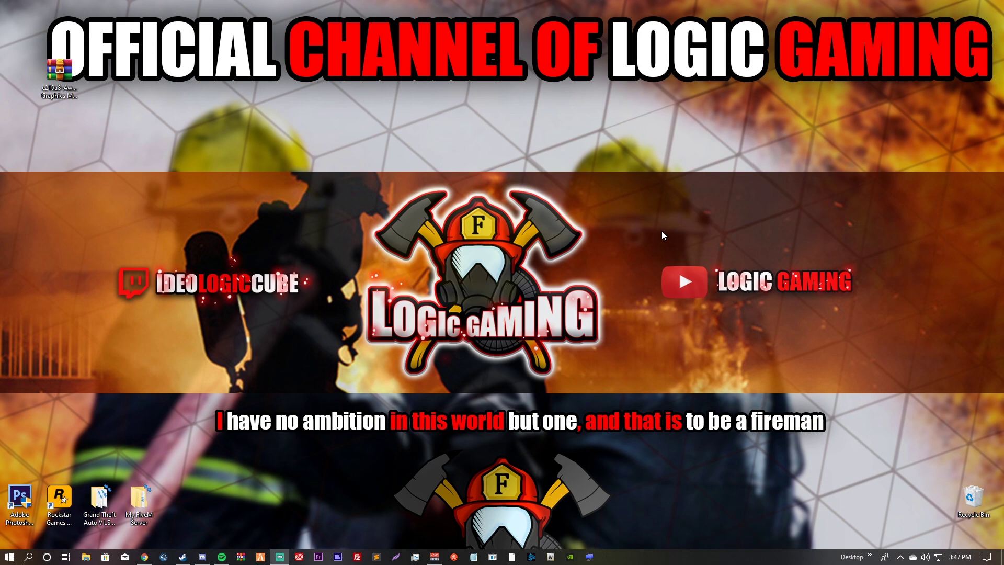
left_click(87, 557)
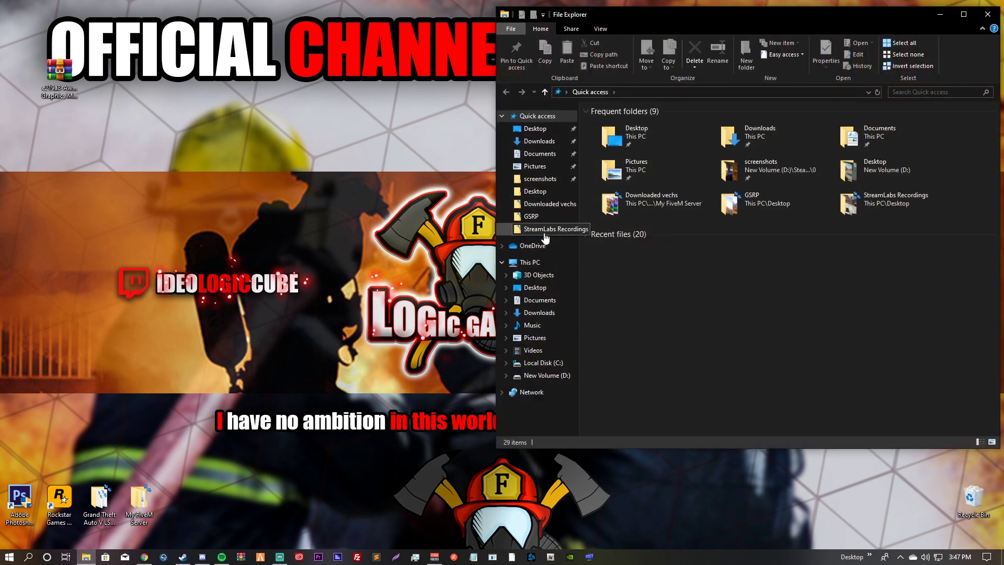
left_click(540, 179)
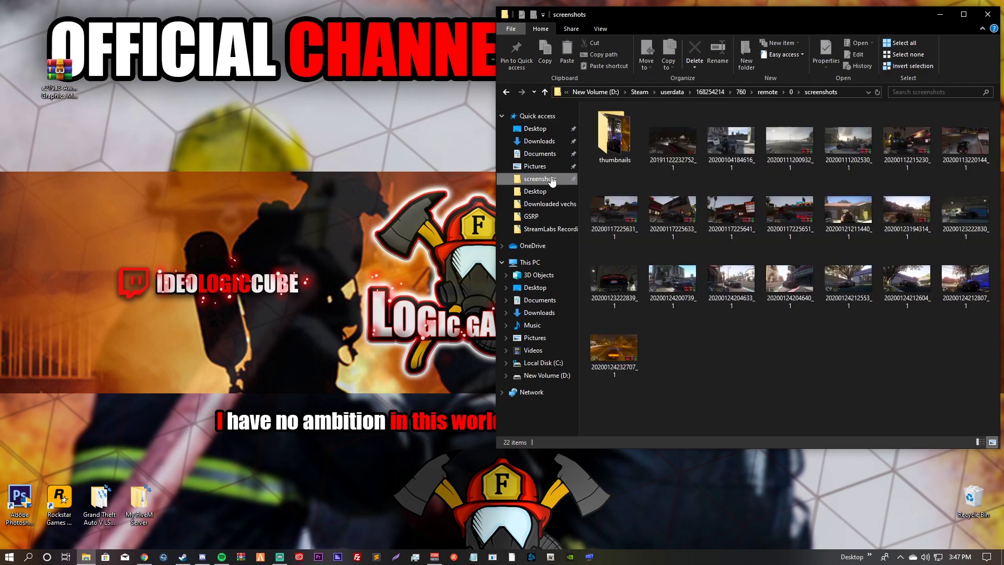
double_click(604, 356)
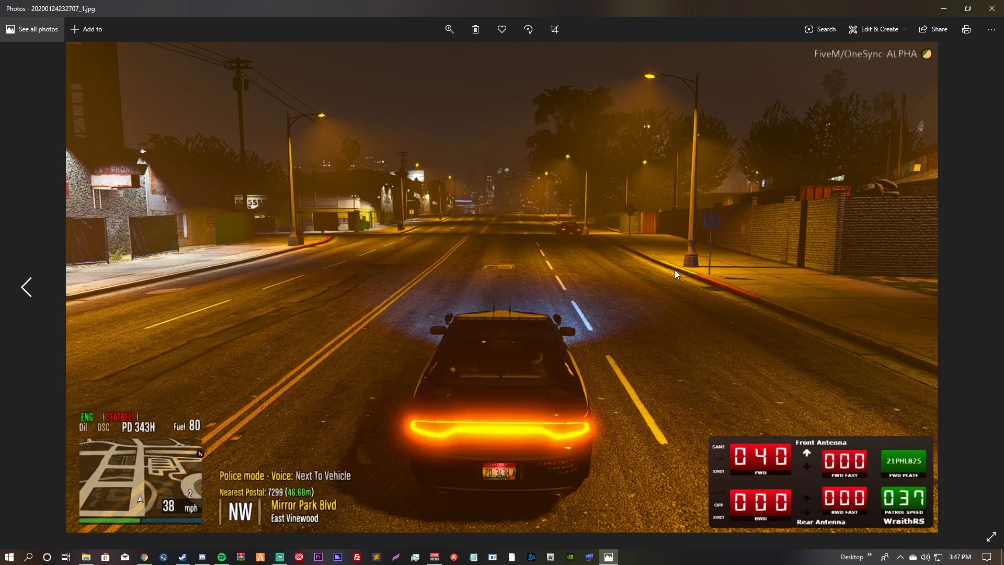
Step: Page back through six earlier police-car screenshots, then close Photos and File Explorer
left_click(24, 288)
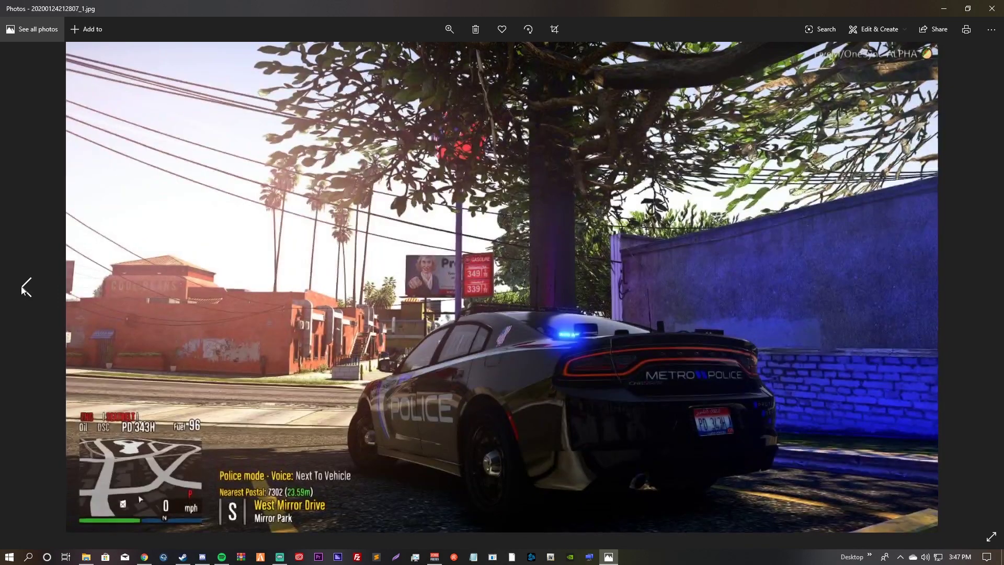
left_click(26, 288)
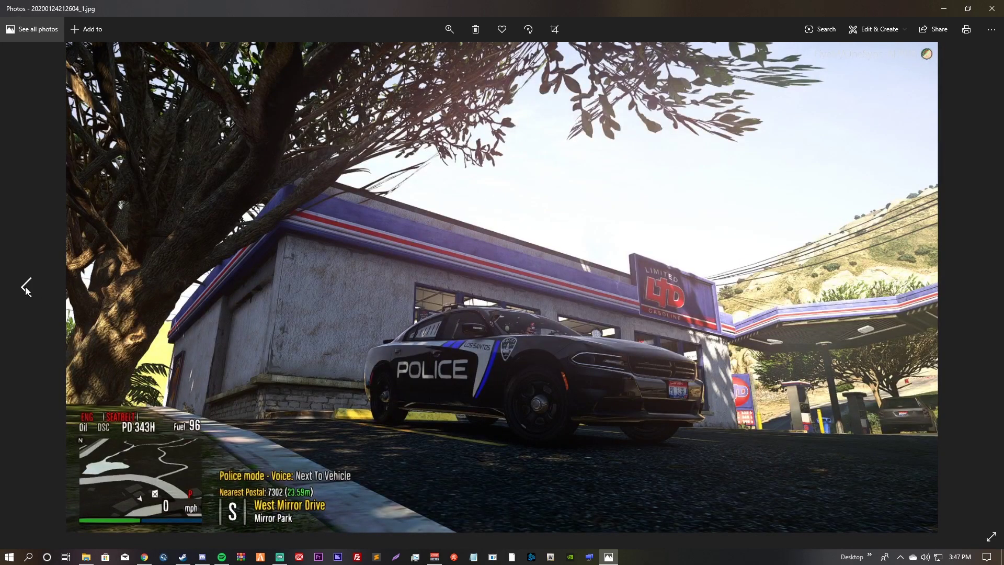
left_click(26, 288)
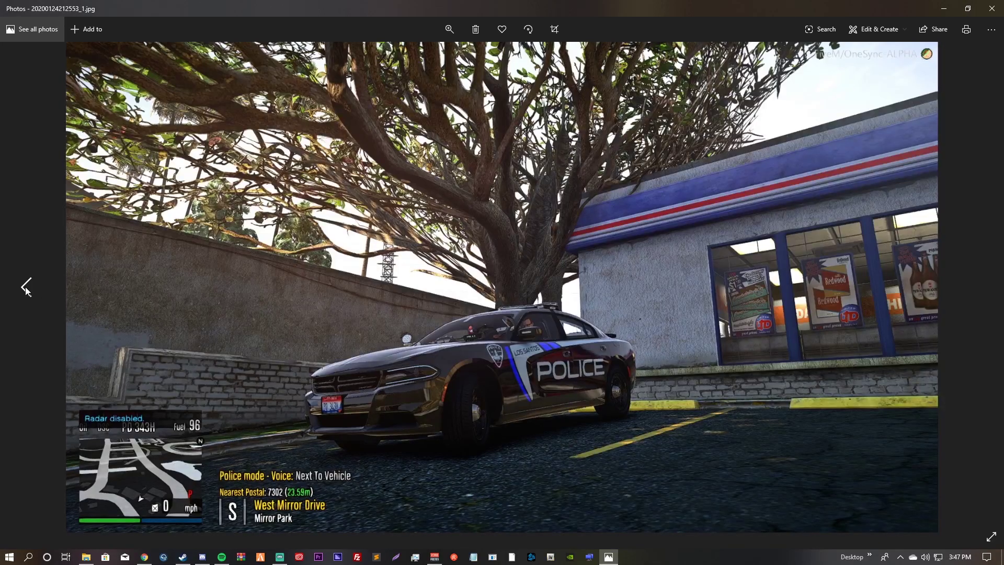
left_click(25, 288)
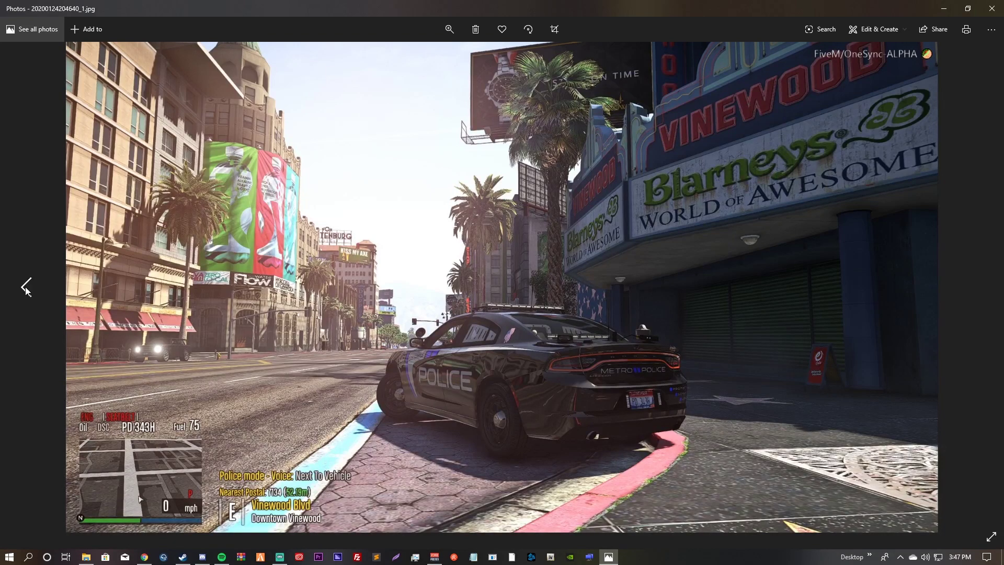
left_click(25, 288)
left_click(26, 287)
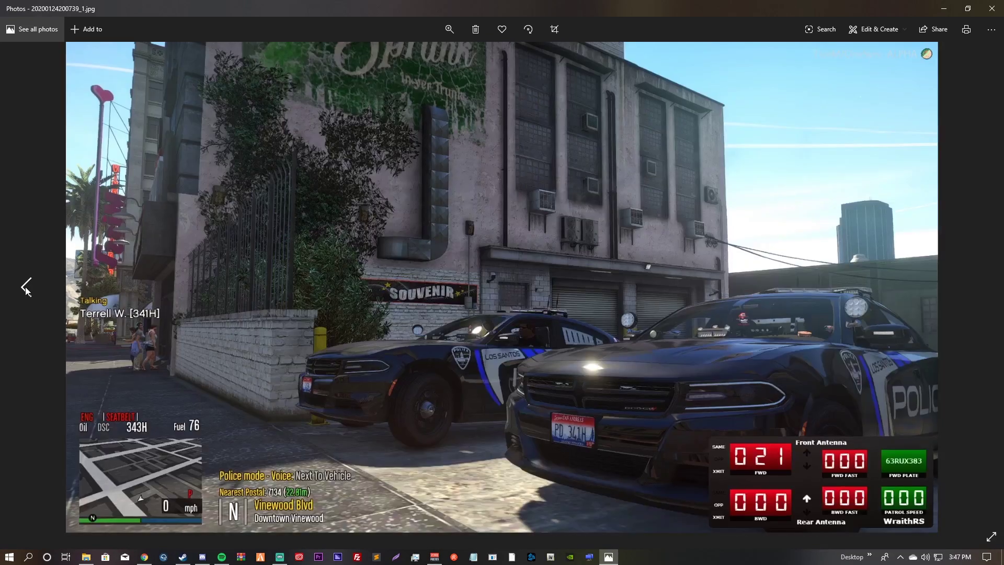
left_click(985, 7)
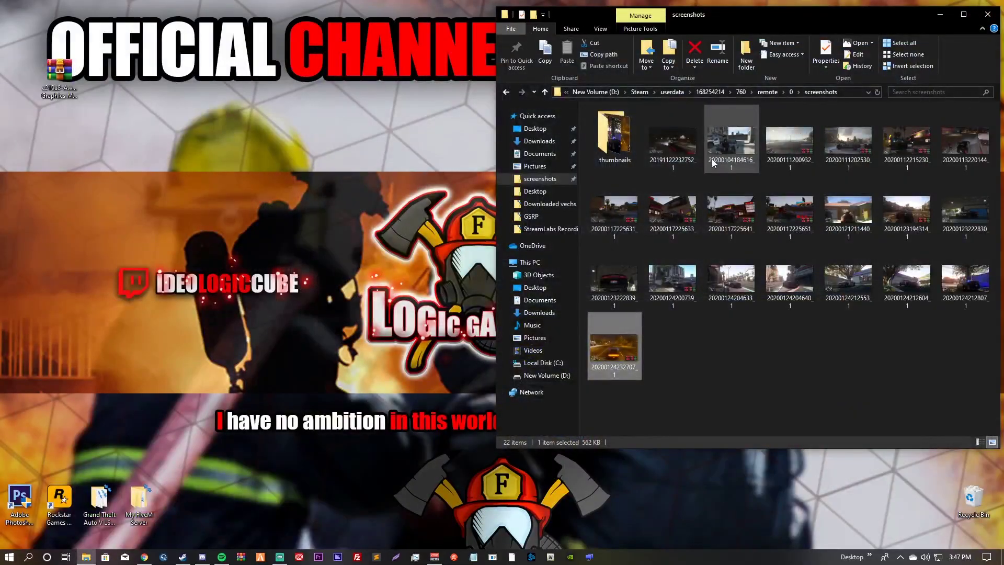
left_click(986, 14)
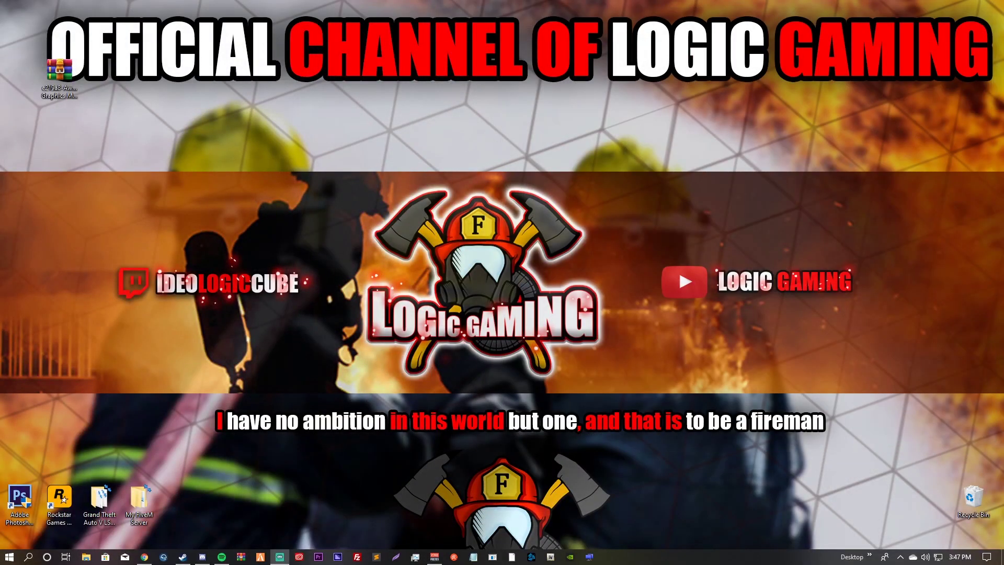